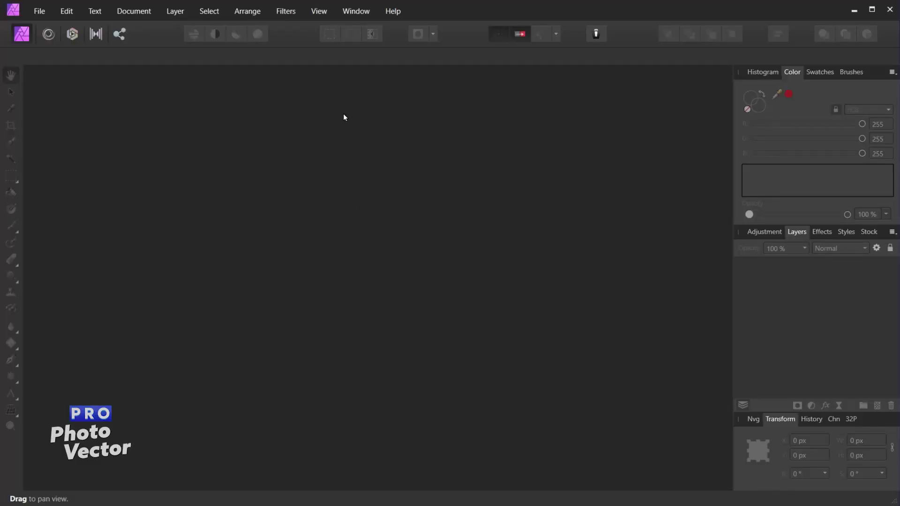
# Open the raw photo IMG_5610 from the Free RAW folder and develop it with the default settings.
pyautogui.click(39, 11)
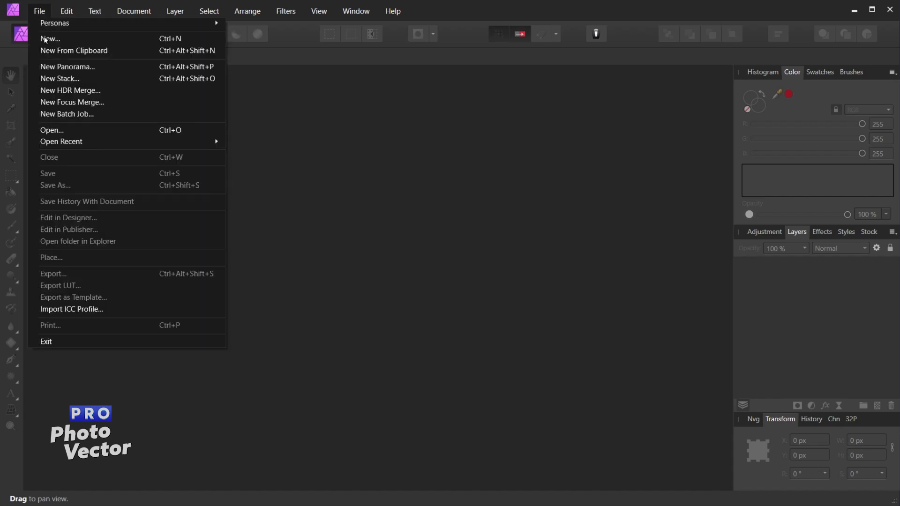
pyautogui.click(66, 132)
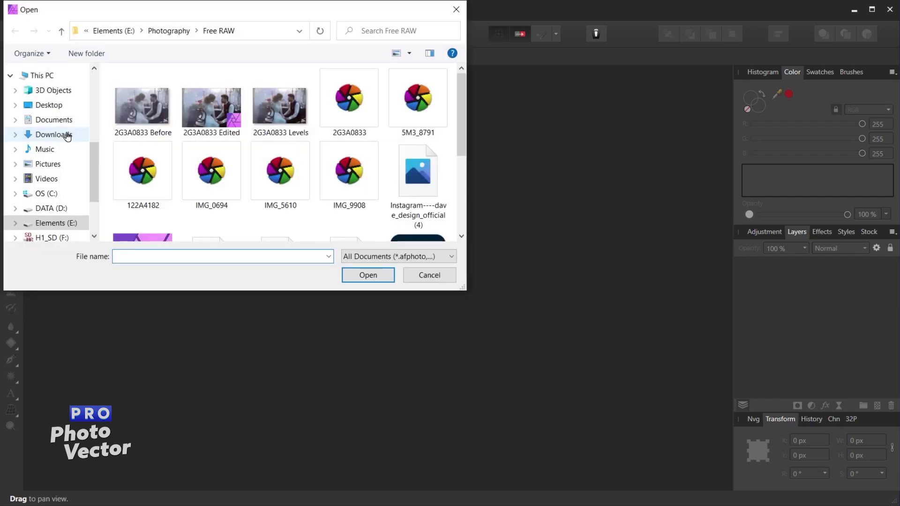
pyautogui.click(270, 170)
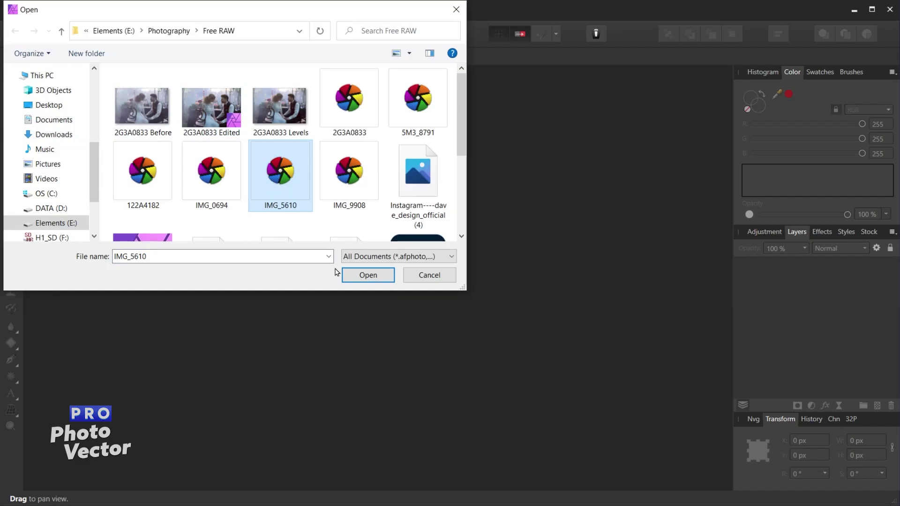
pyautogui.click(376, 279)
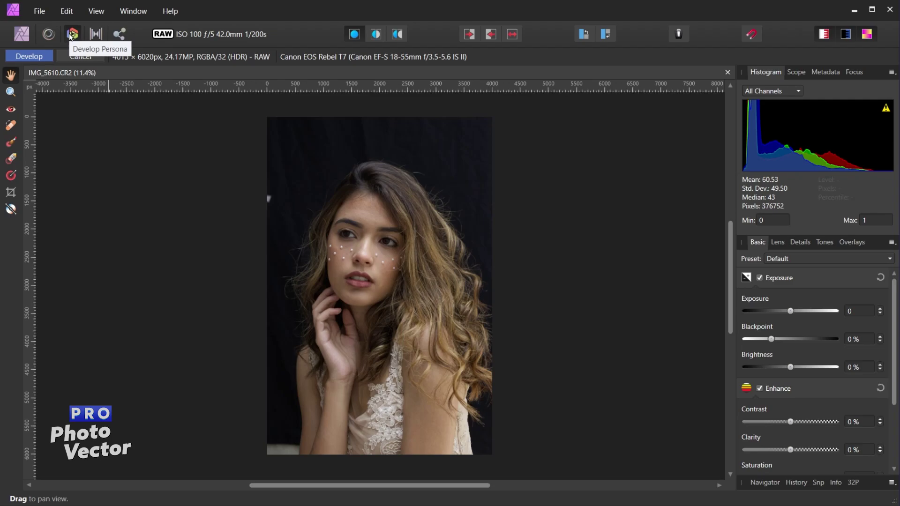
pyautogui.click(24, 57)
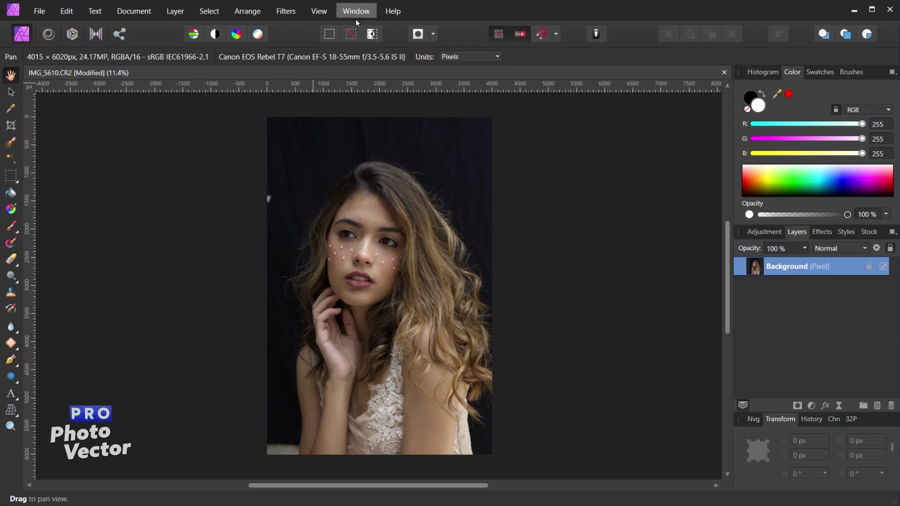
# Show the Macro panel and start recording a new macro.
pyautogui.click(321, 11)
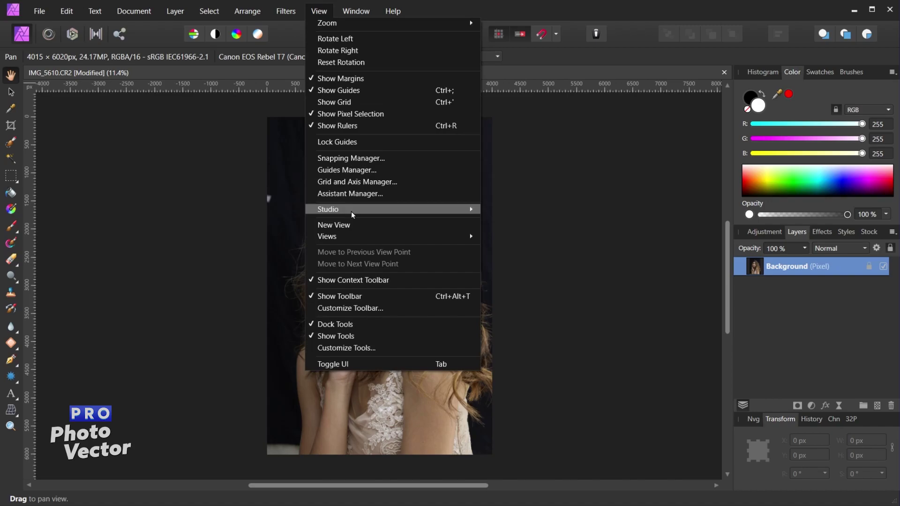
pyautogui.moveTo(352, 214)
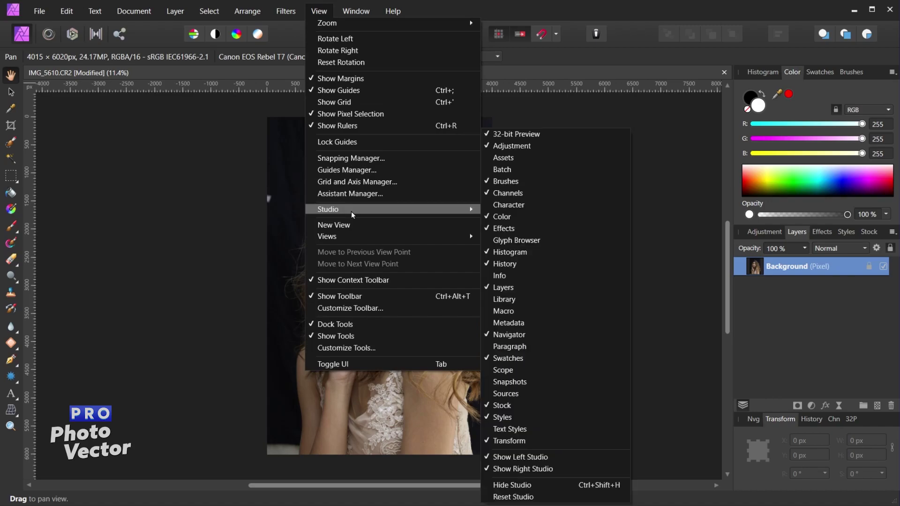
pyautogui.click(505, 310)
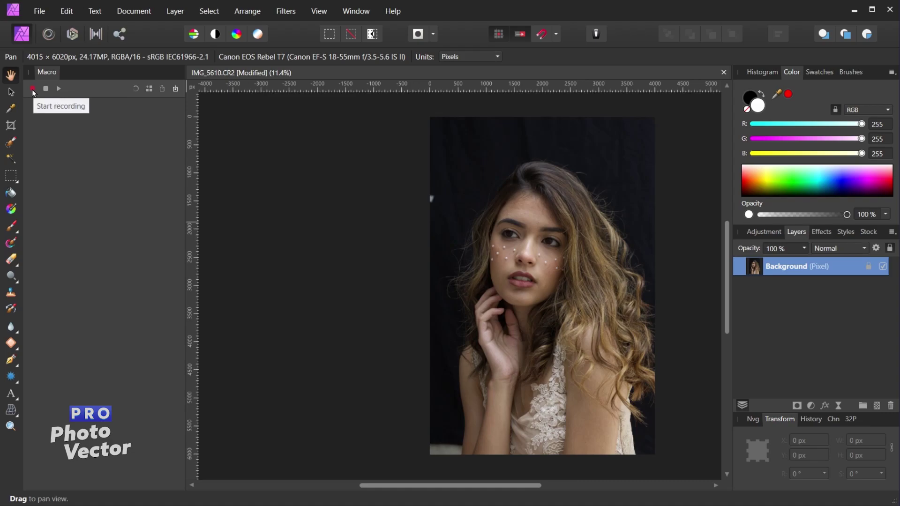
pyautogui.click(32, 89)
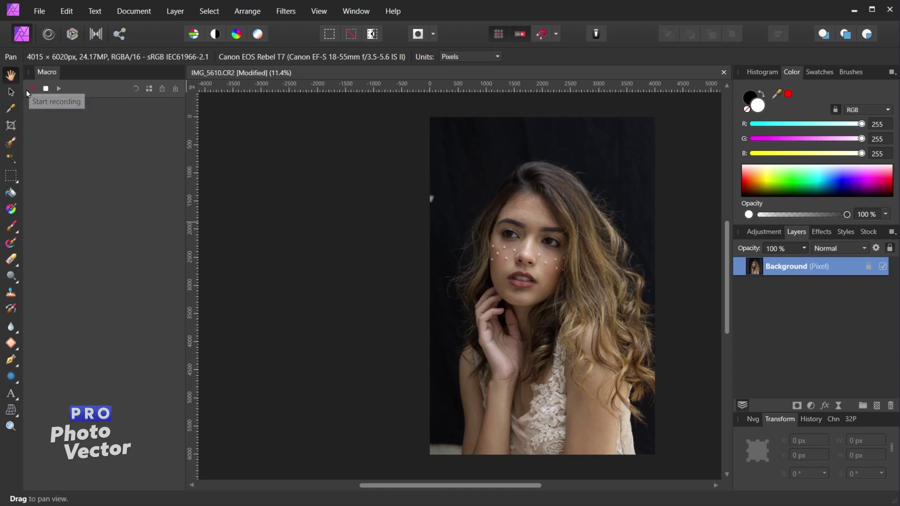
pyautogui.moveTo(451, 485); pyautogui.dragTo(450, 483)
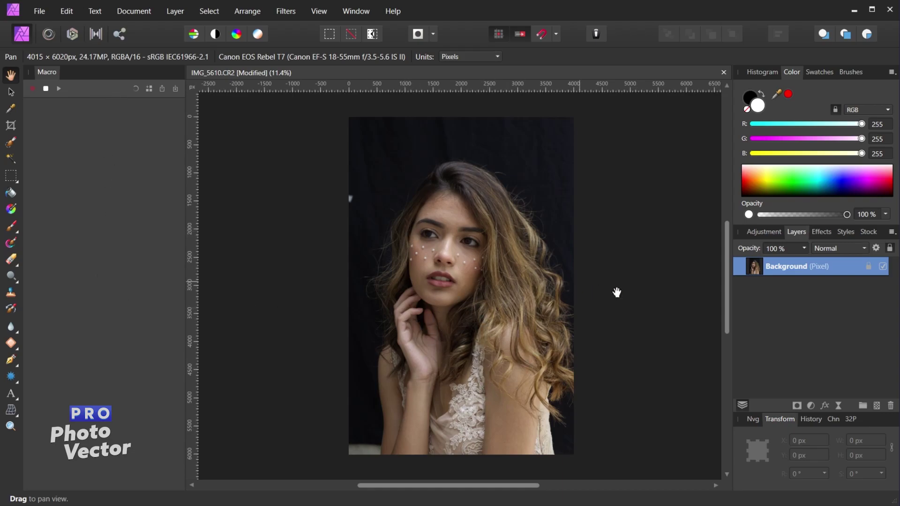
# Add a Levels adjustment with black level 1%, white level 83% and gamma about 0.882.
pyautogui.click(763, 235)
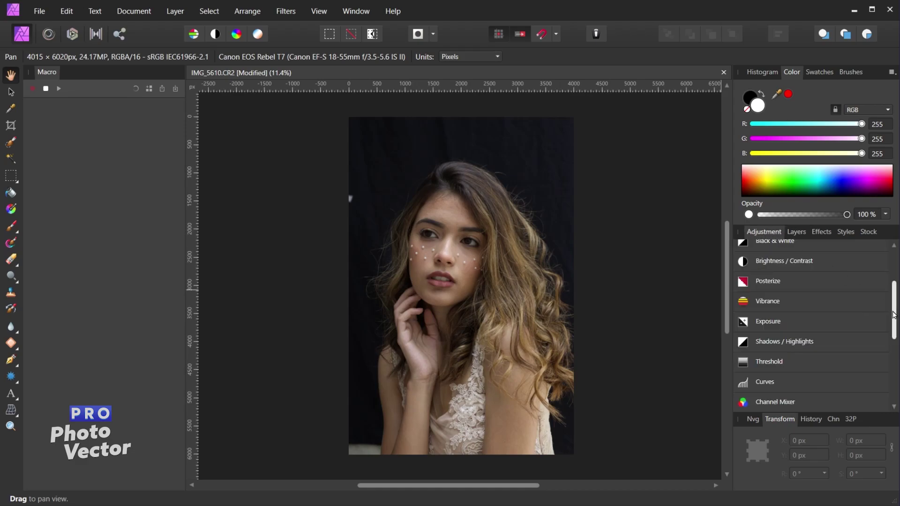
pyautogui.scroll(2, 897, 296)
pyautogui.scroll(1, 897, 291)
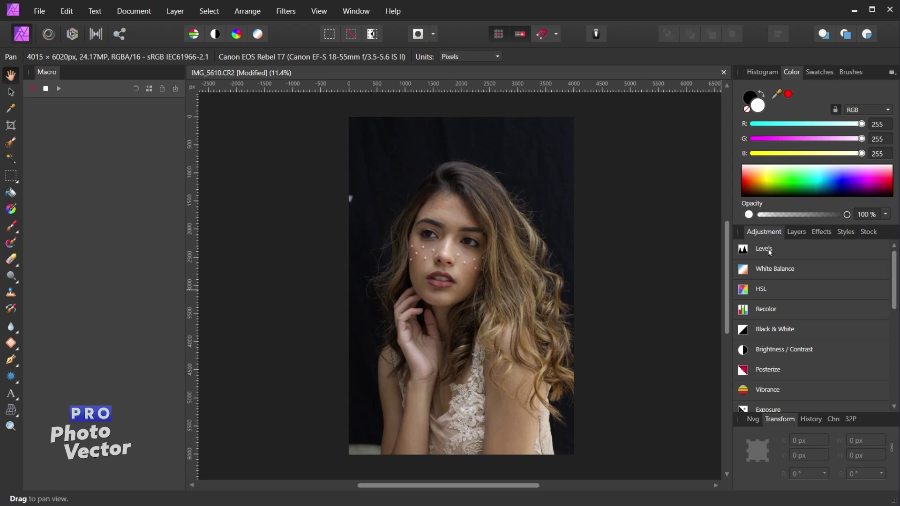
pyautogui.click(780, 250)
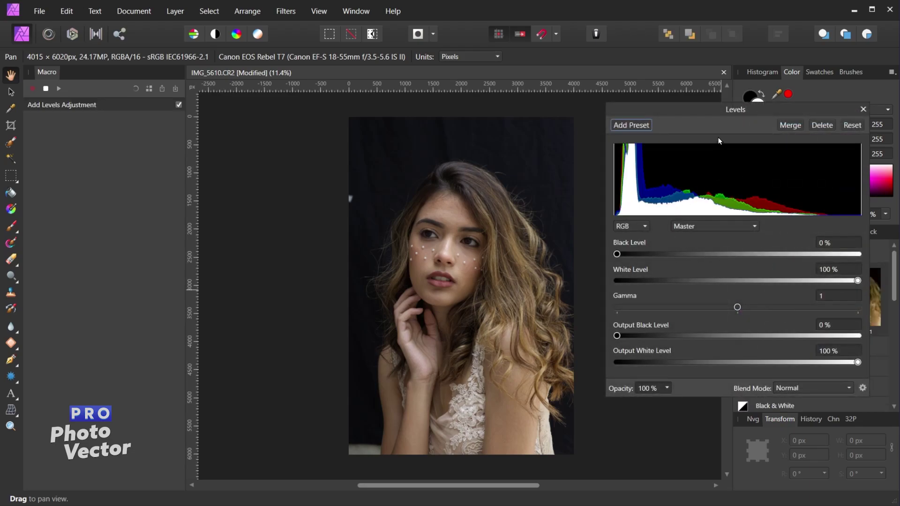
pyautogui.moveTo(729, 111); pyautogui.dragTo(627, 102)
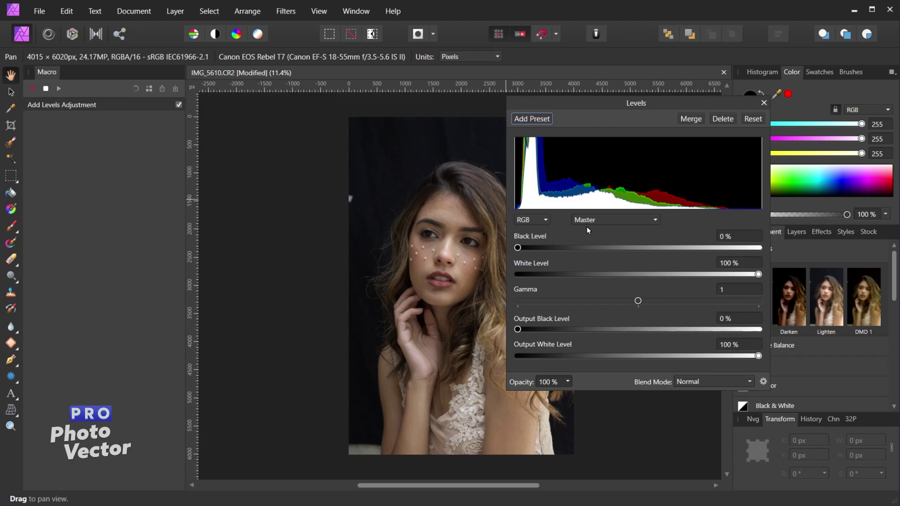
pyautogui.moveTo(574, 102); pyautogui.dragTo(609, 77)
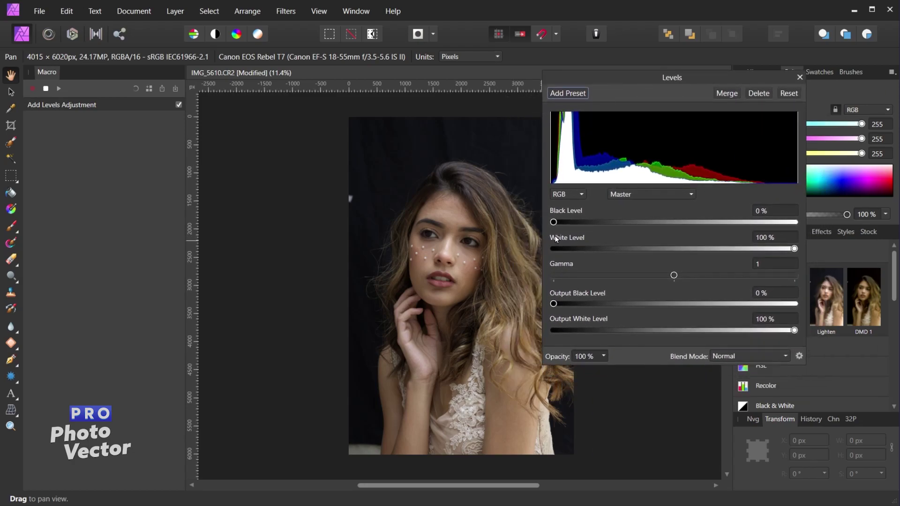
pyautogui.moveTo(554, 222); pyautogui.dragTo(558, 222)
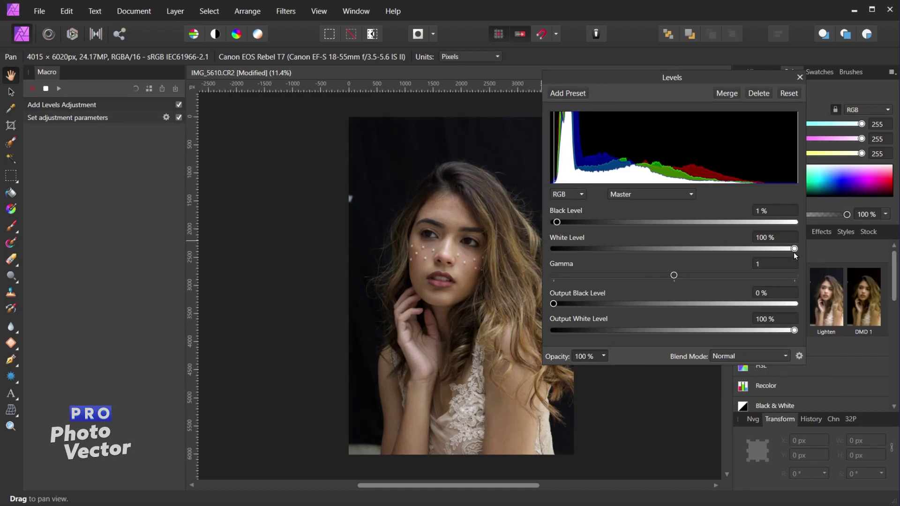
pyautogui.moveTo(795, 250); pyautogui.dragTo(754, 249)
pyautogui.moveTo(673, 279)
pyautogui.mouseDown()
pyautogui.moveTo(686, 280)
pyautogui.moveTo(660, 278)
pyautogui.mouseUp()
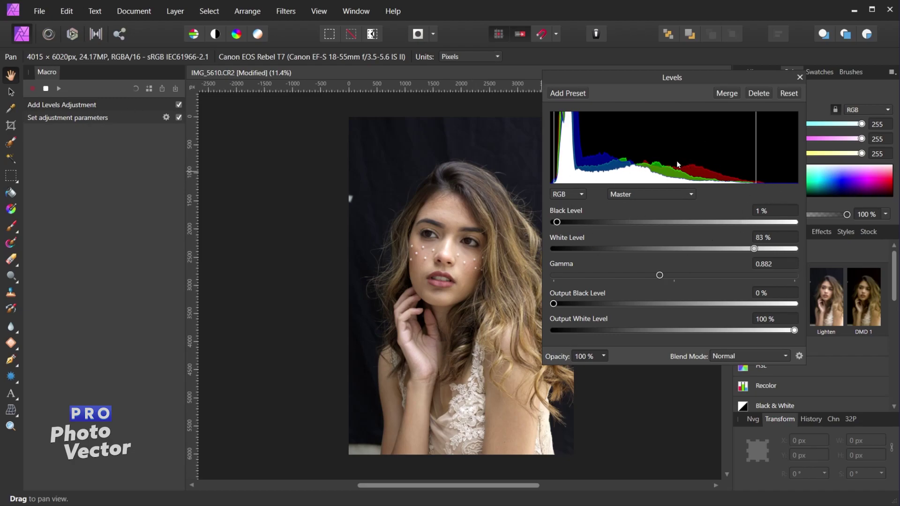
pyautogui.click(800, 77)
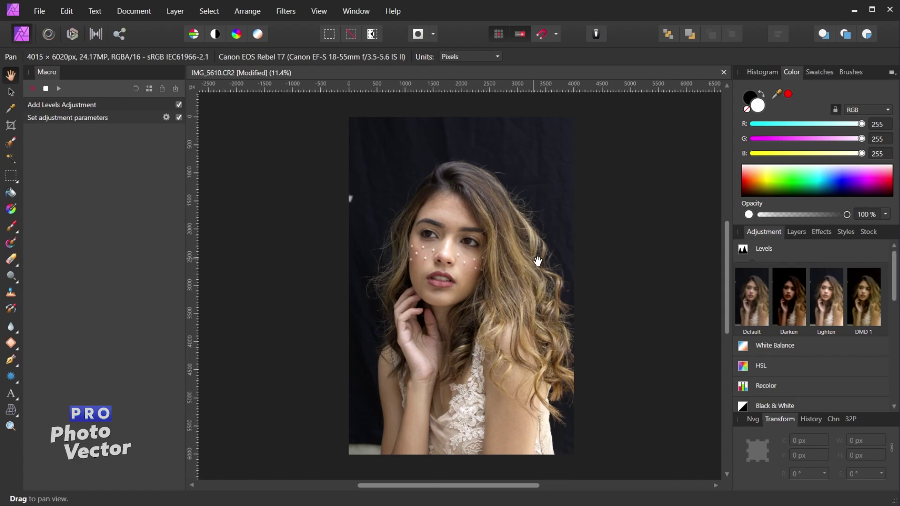
# Add an HSL adjustment with a saturation shift of 10% and a luminosity shift of 5%.
pyautogui.click(766, 364)
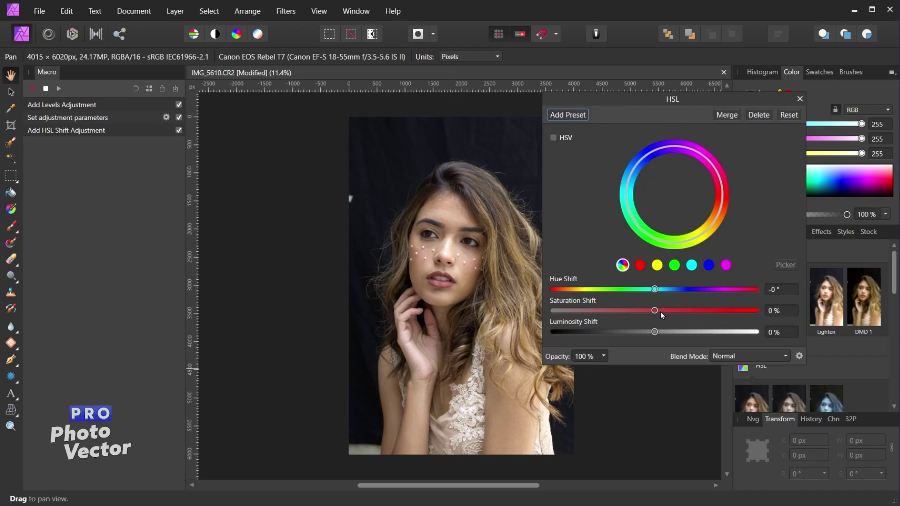
pyautogui.moveTo(661, 312); pyautogui.dragTo(665, 314)
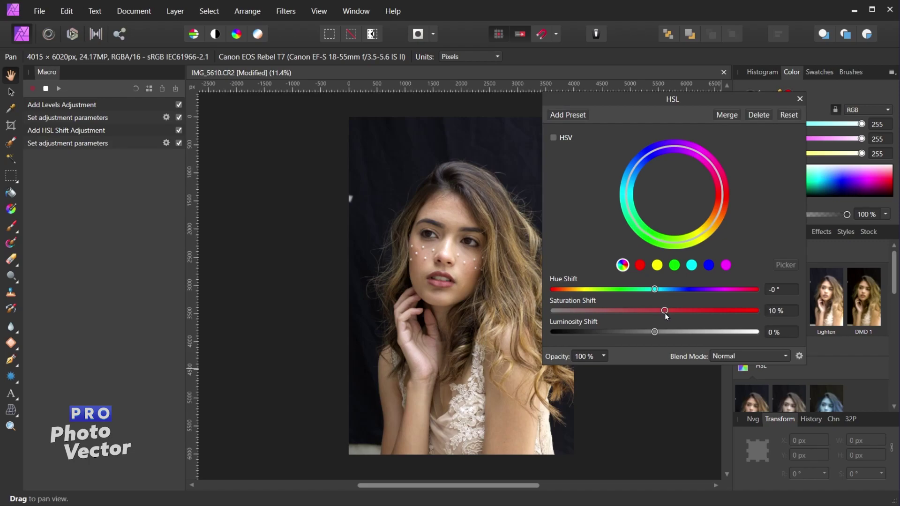
pyautogui.moveTo(656, 333); pyautogui.dragTo(663, 332)
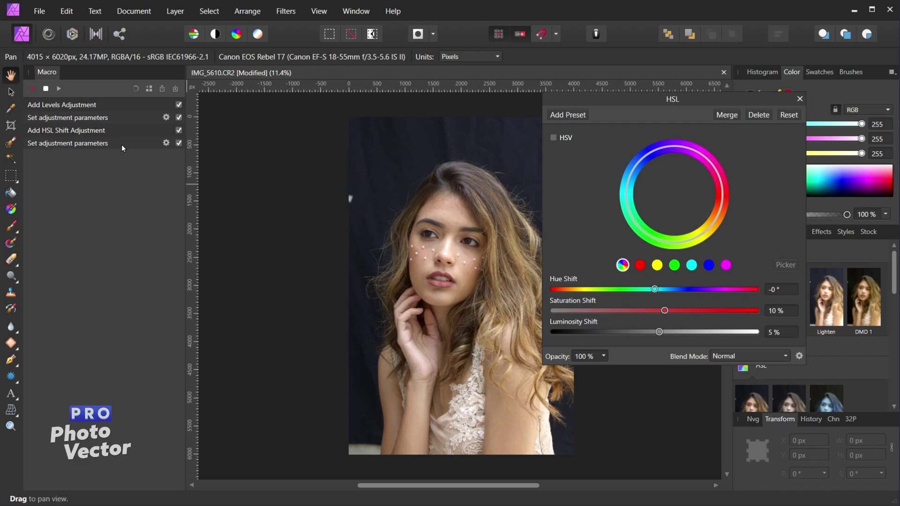
pyautogui.click(801, 99)
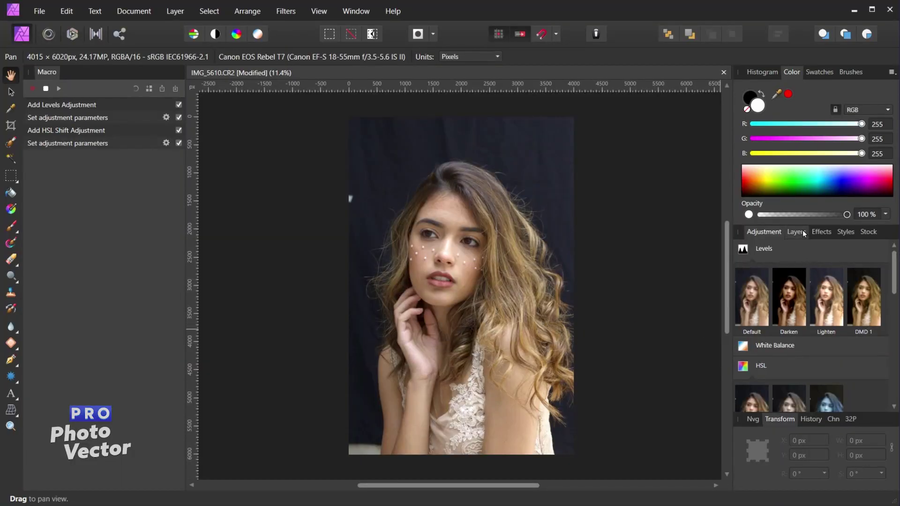
# Select the Background layer, recording the selection in the macro by the layer name "Background".
pyautogui.click(795, 232)
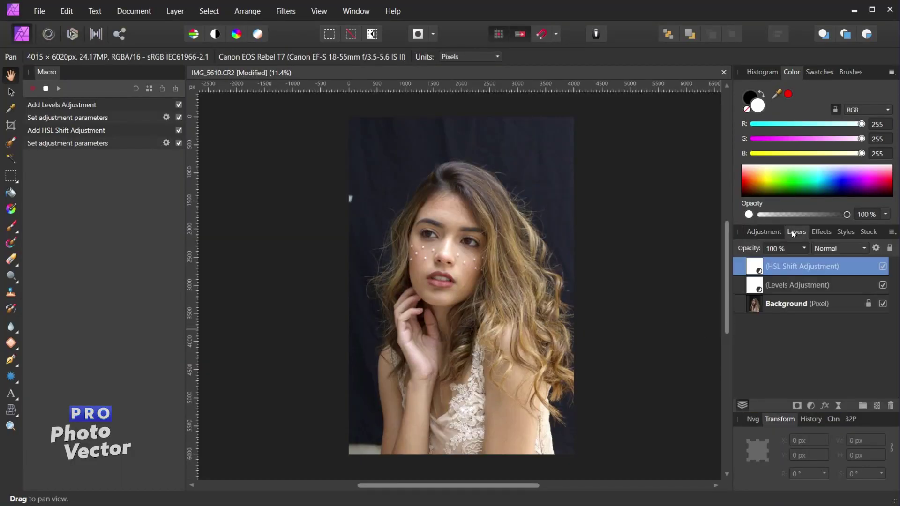
pyautogui.click(755, 306)
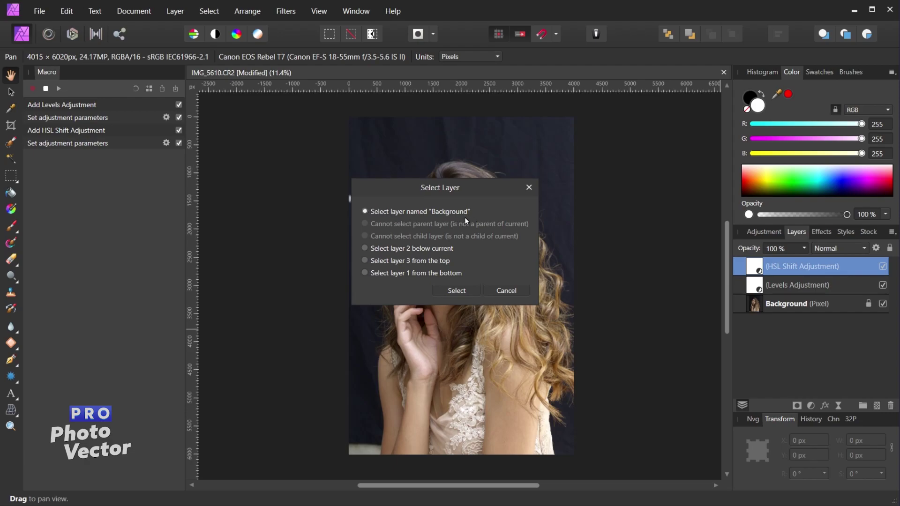
pyautogui.click(457, 289)
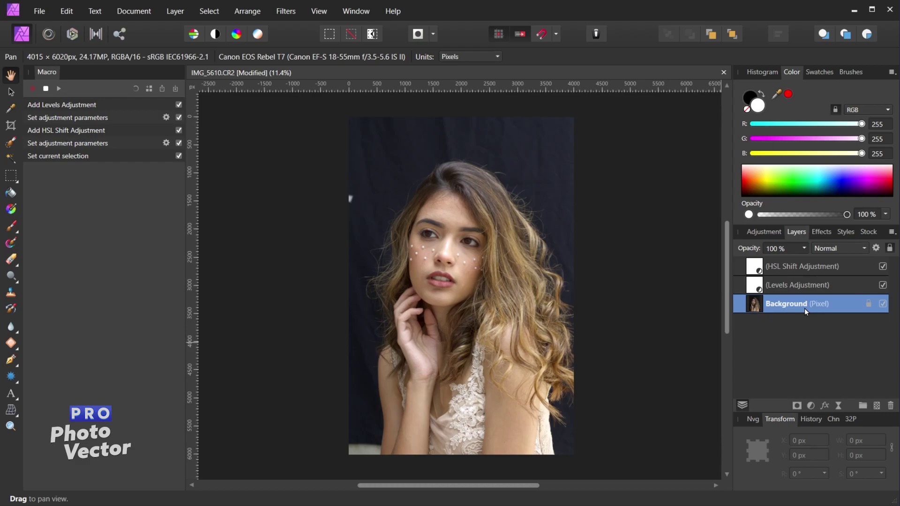
# Add a live Unsharp Mask filter to the Background layer with a radius of about 11.9 px.
pyautogui.click(838, 406)
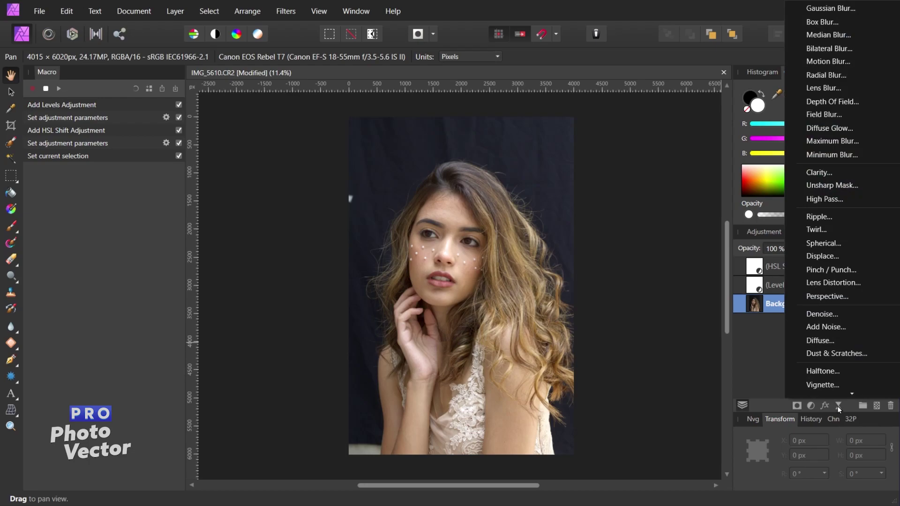
pyautogui.click(858, 185)
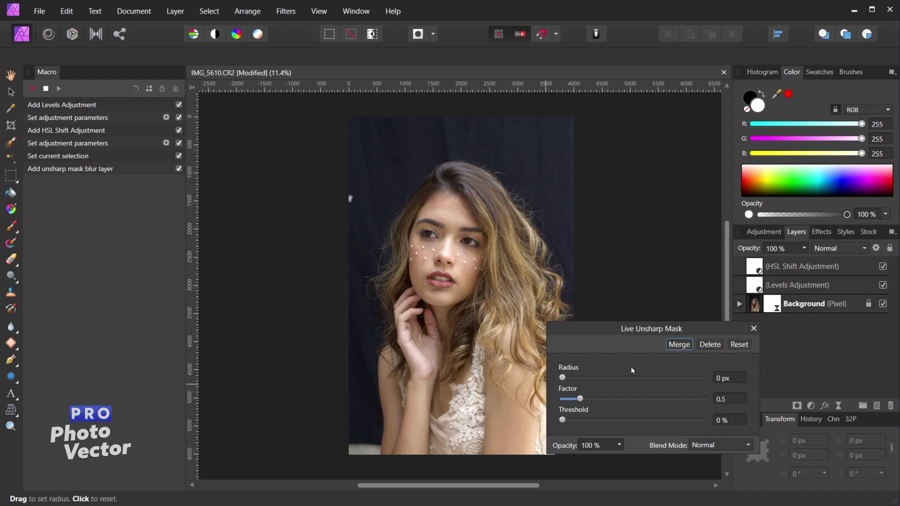
pyautogui.moveTo(564, 377); pyautogui.dragTo(614, 373)
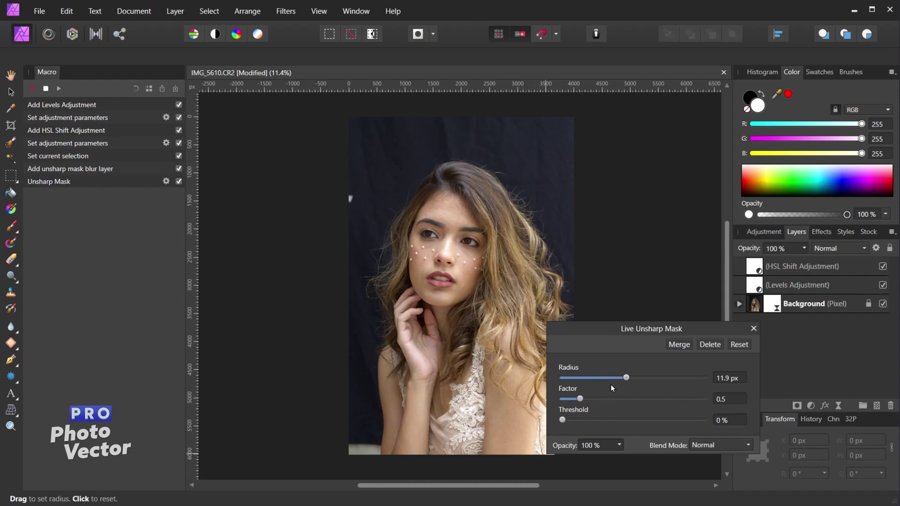
pyautogui.moveTo(627, 380); pyautogui.dragTo(582, 404)
pyautogui.click(754, 328)
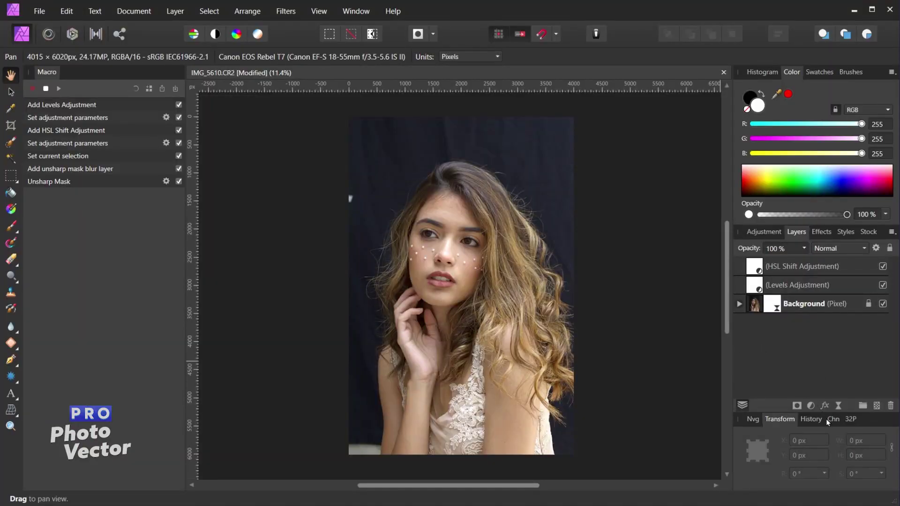
# Add a new pixel layer above Background and try to fill it with a diagonal gradient across the photo.
pyautogui.click(877, 406)
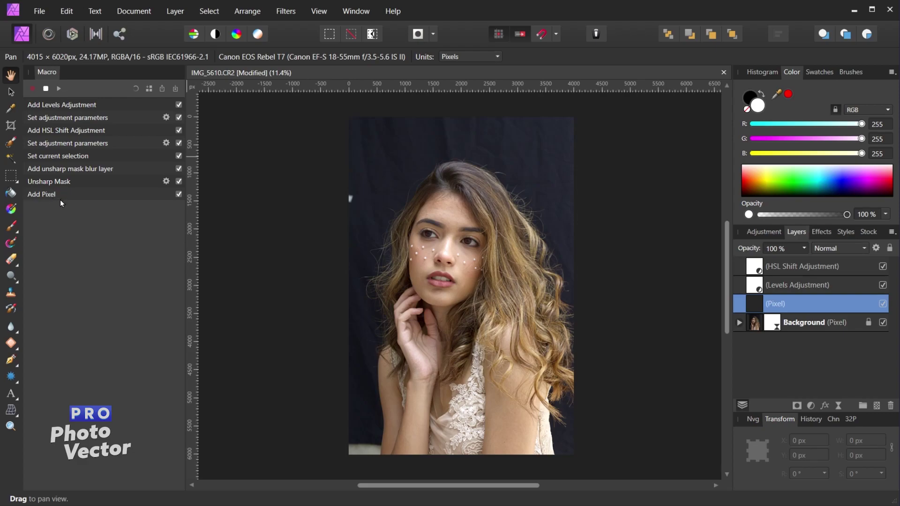
pyautogui.click(10, 209)
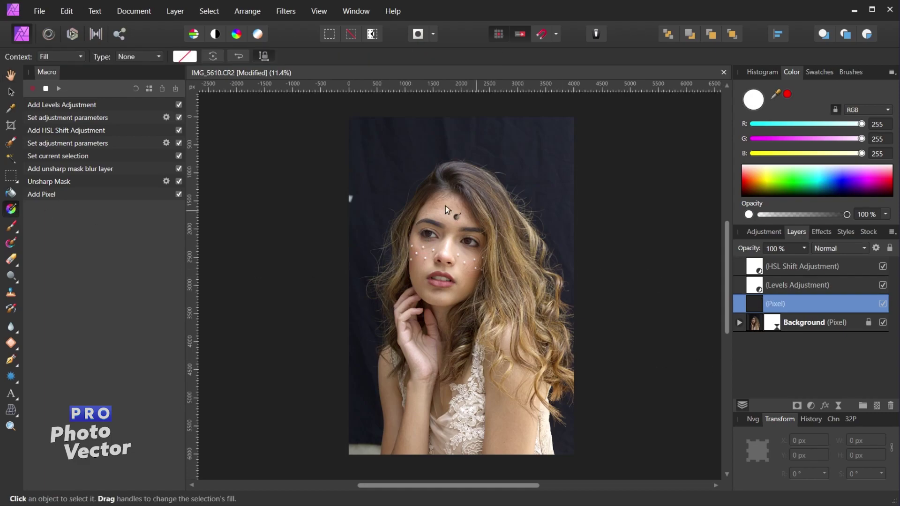
pyautogui.moveTo(387, 127); pyautogui.dragTo(554, 443)
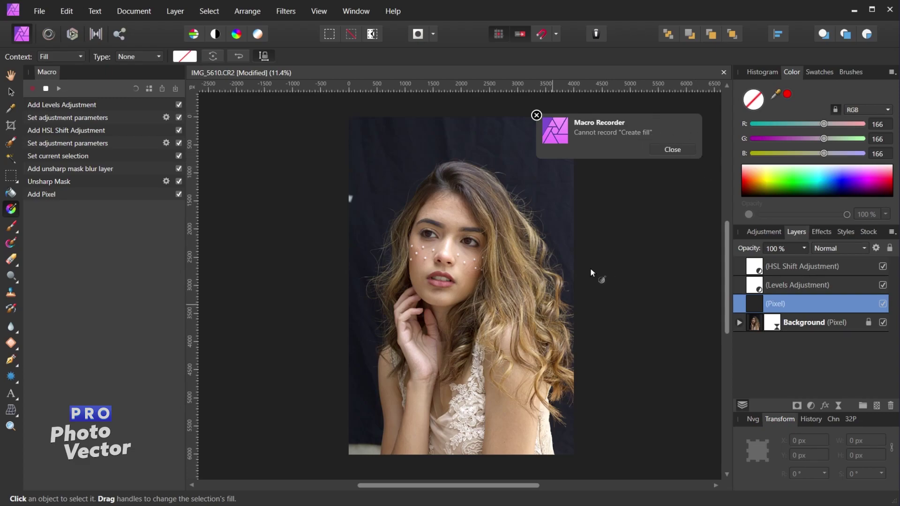
pyautogui.click(675, 149)
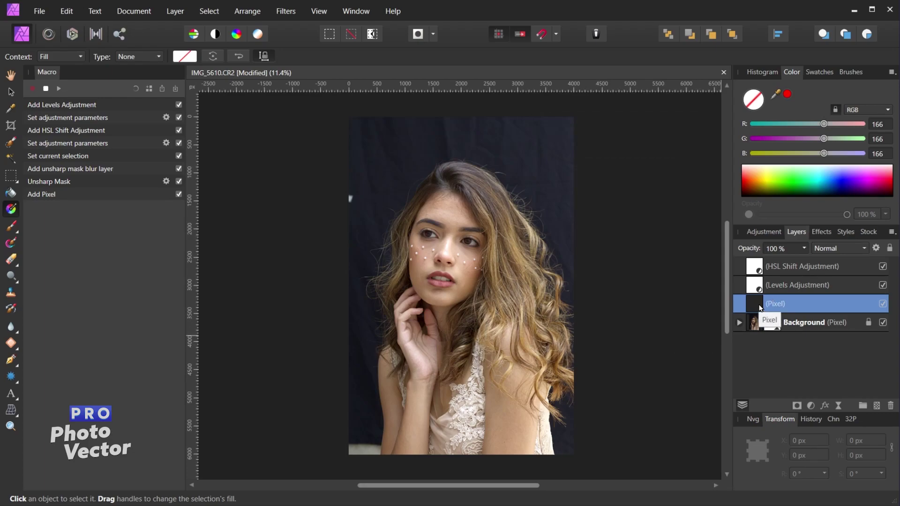
# Try to move the new pixel layer to the top of the layer stack.
pyautogui.moveTo(761, 307); pyautogui.dragTo(771, 266)
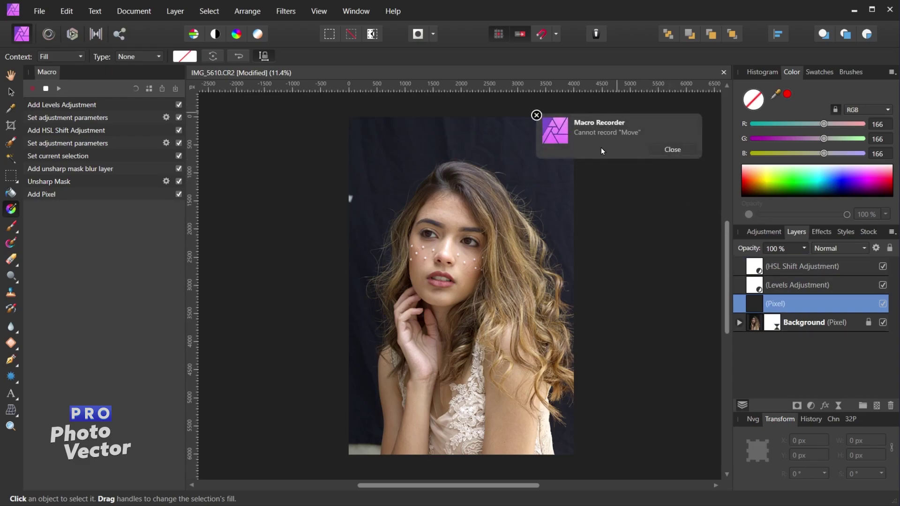
pyautogui.click(663, 150)
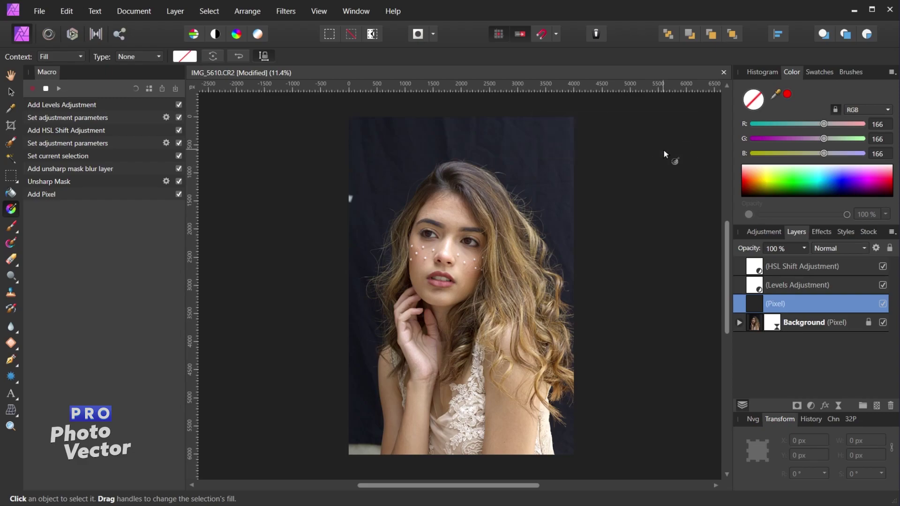
# Undo the added pixel layer, and record a document resize to 1920 px high with the aspect ratio locked and Bilinear resampling.
pyautogui.hotkey('ctrl', 'z')
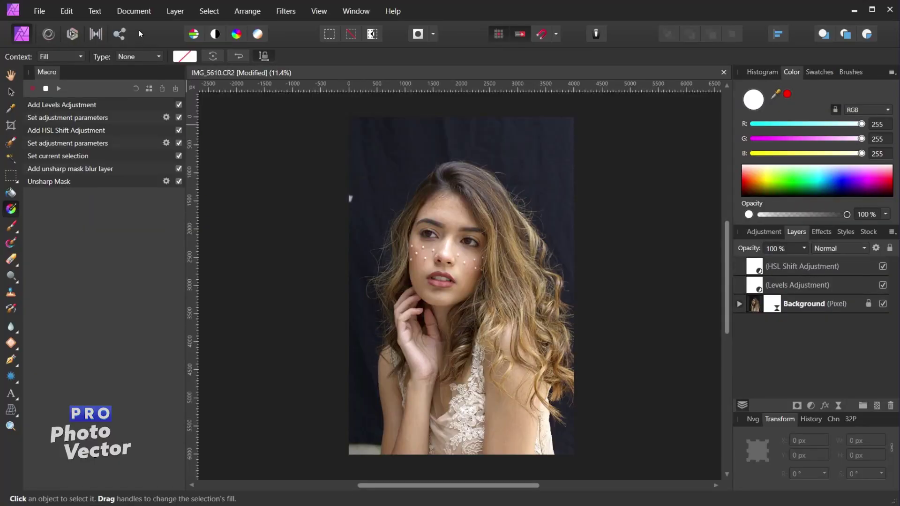
pyautogui.click(136, 13)
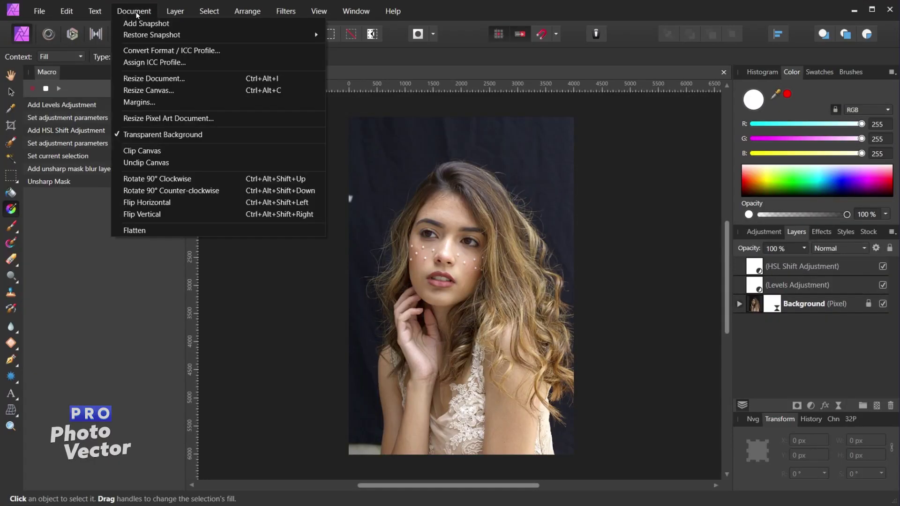
pyautogui.click(164, 78)
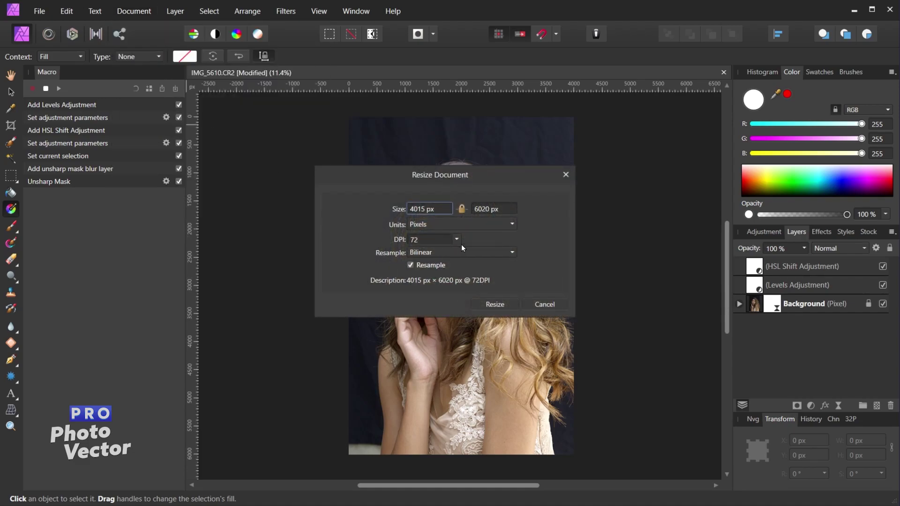
pyautogui.click(455, 224)
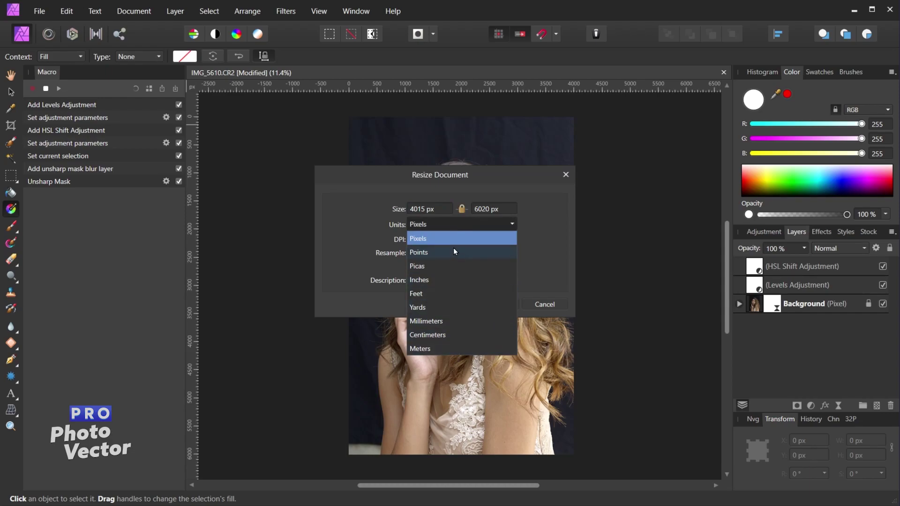
pyautogui.click(419, 240)
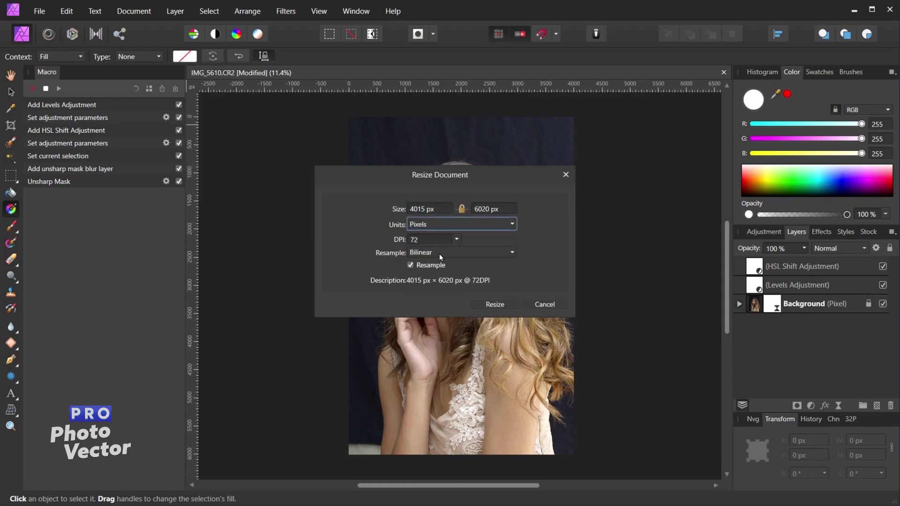
pyautogui.click(484, 212)
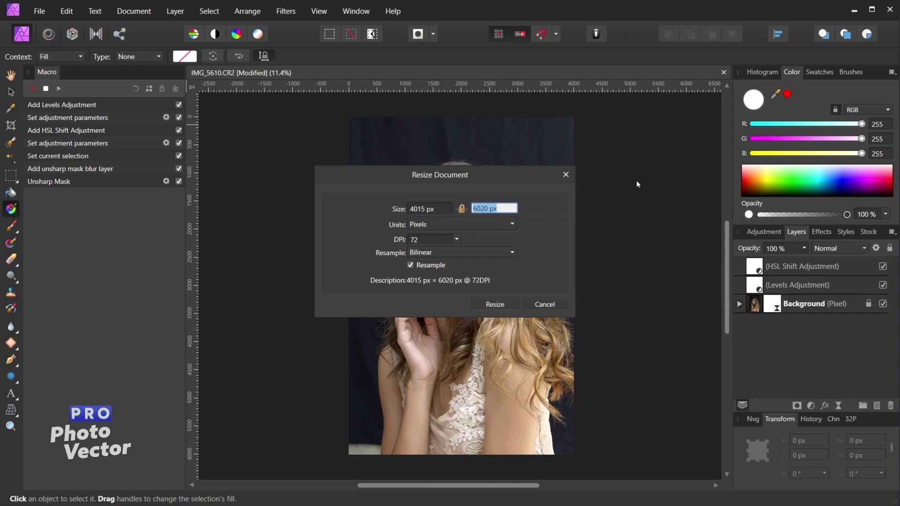
pyautogui.write('1920')
pyautogui.press('Tab')
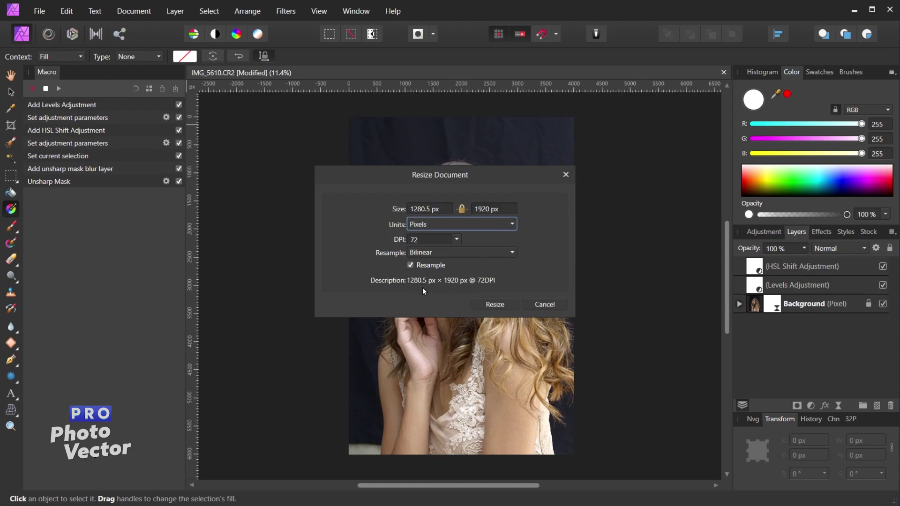
pyautogui.click(501, 305)
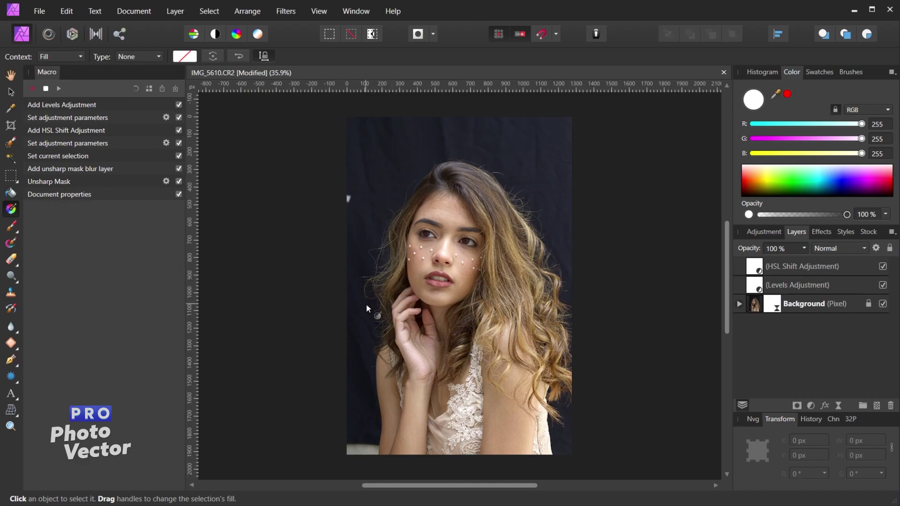
# Stop recording and save the macro to the library as "Basic portrait edit" in the Default category.
pyautogui.click(45, 89)
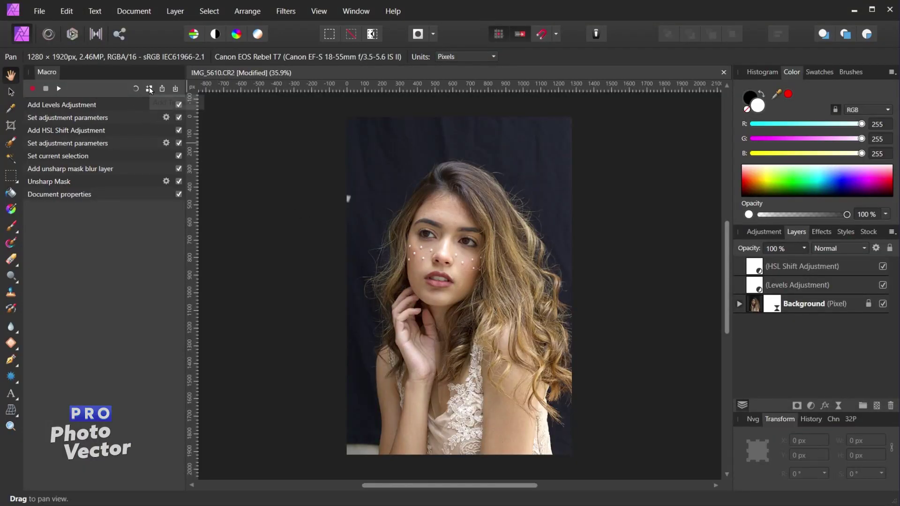
pyautogui.click(150, 89)
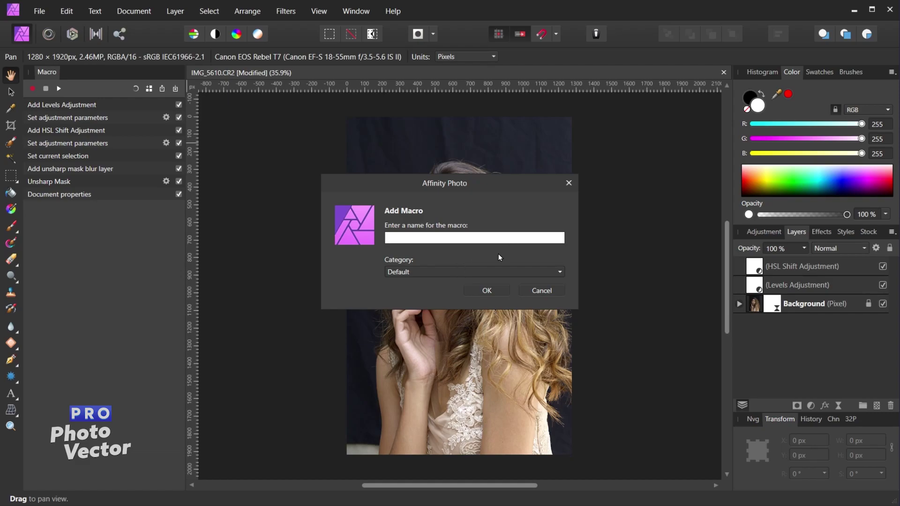
pyautogui.write('Basic portrait edit')
pyautogui.click(413, 275)
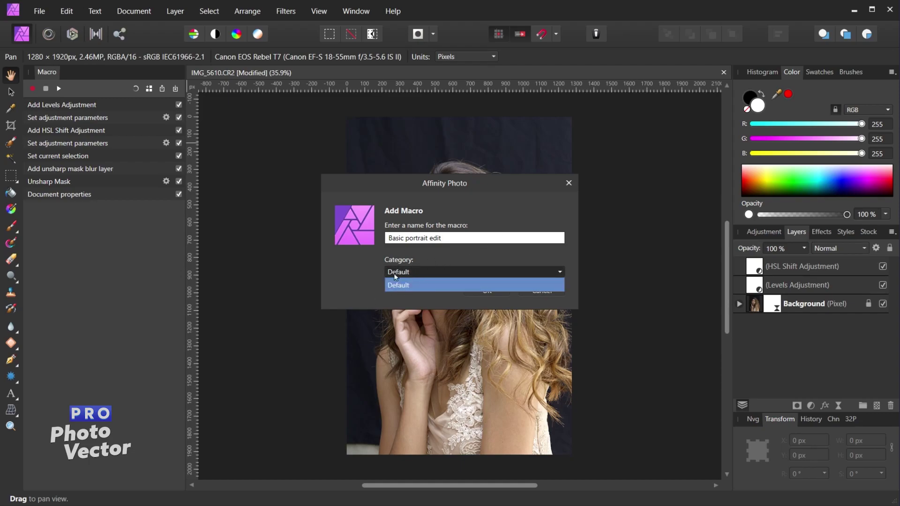
pyautogui.click(410, 282)
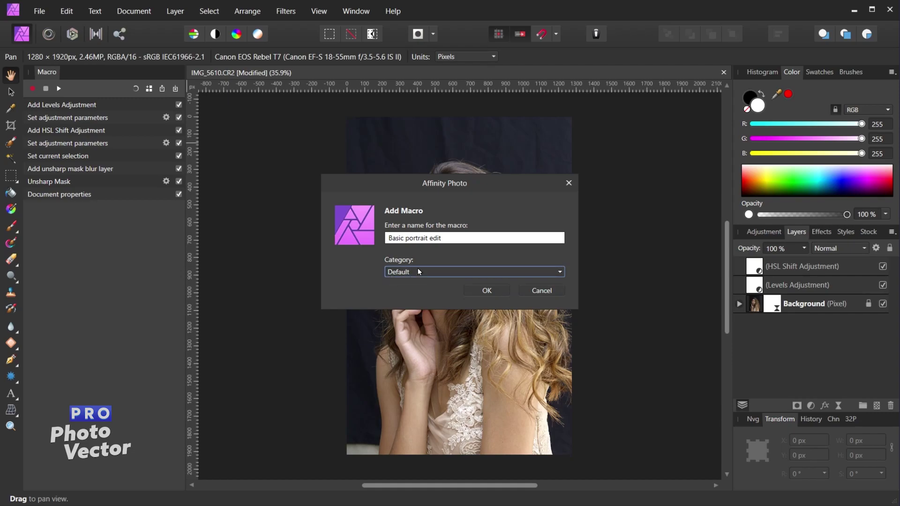
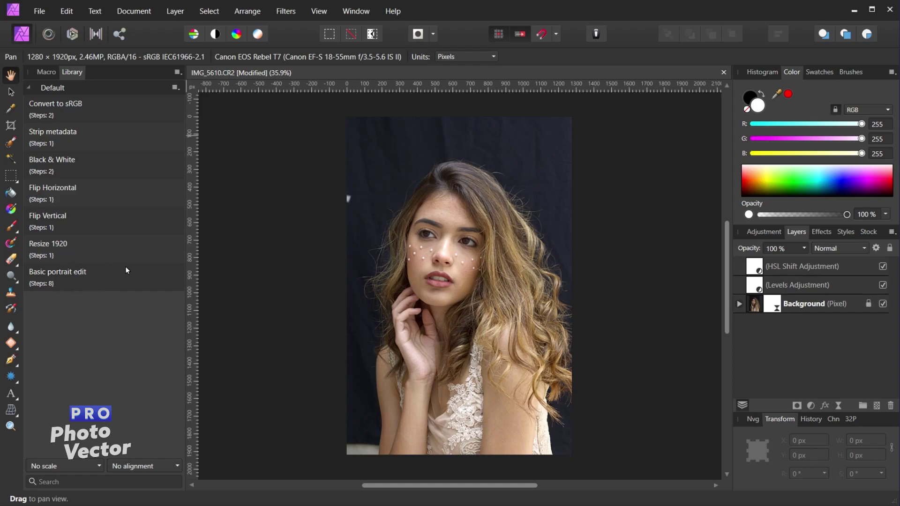
# Create a macro library category named "Portrait Macros" and move the Basic portrait edit macro into it.
pyautogui.click(178, 72)
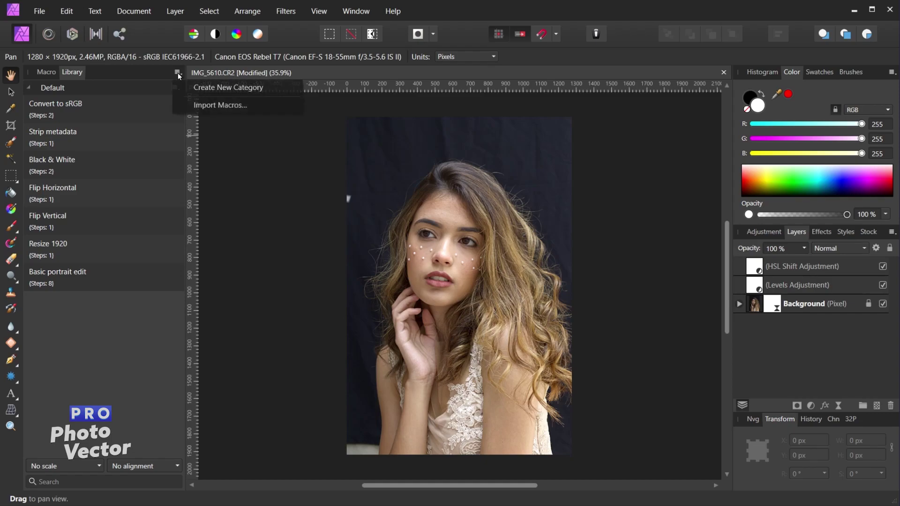
pyautogui.click(218, 89)
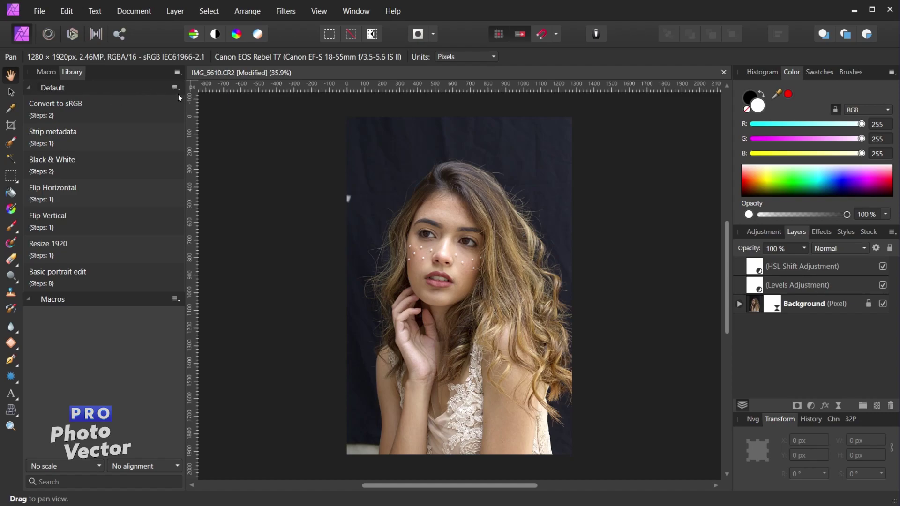
pyautogui.click(175, 300)
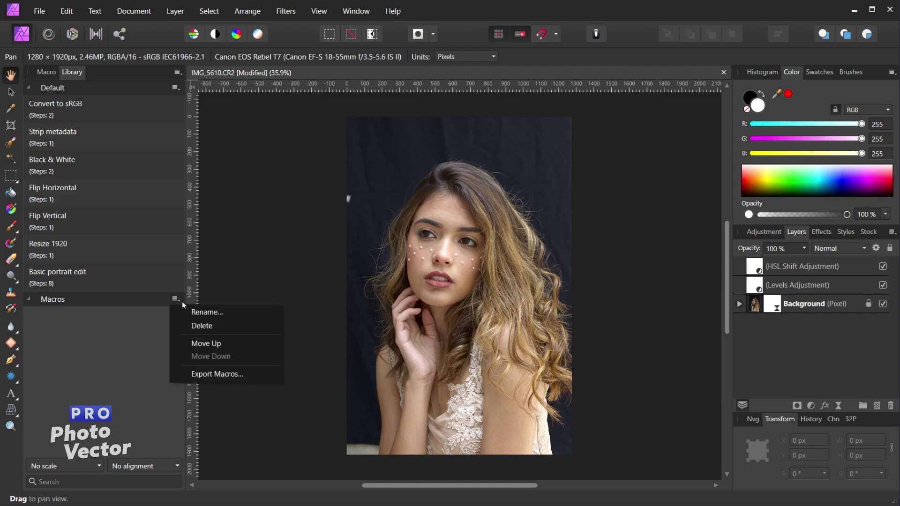
pyautogui.click(203, 312)
pyautogui.write('P')
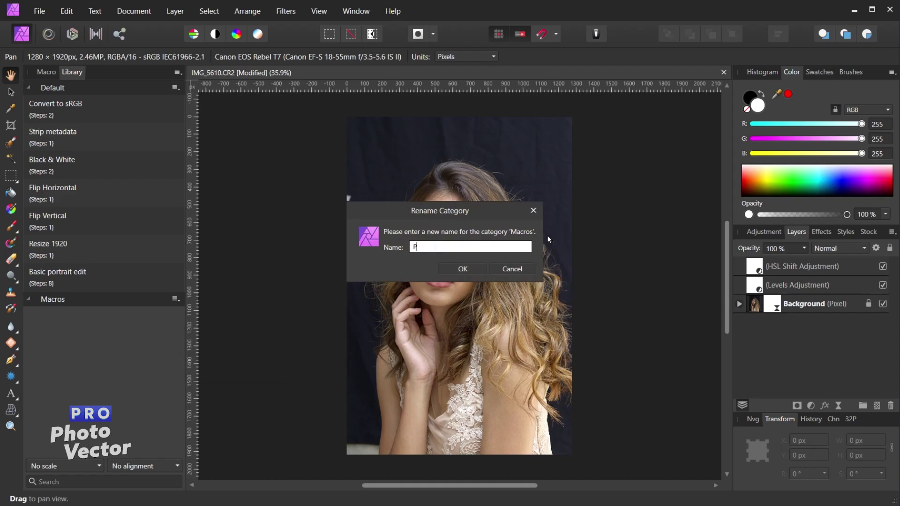
pyautogui.write('ortrait Macros')
pyautogui.click(463, 269)
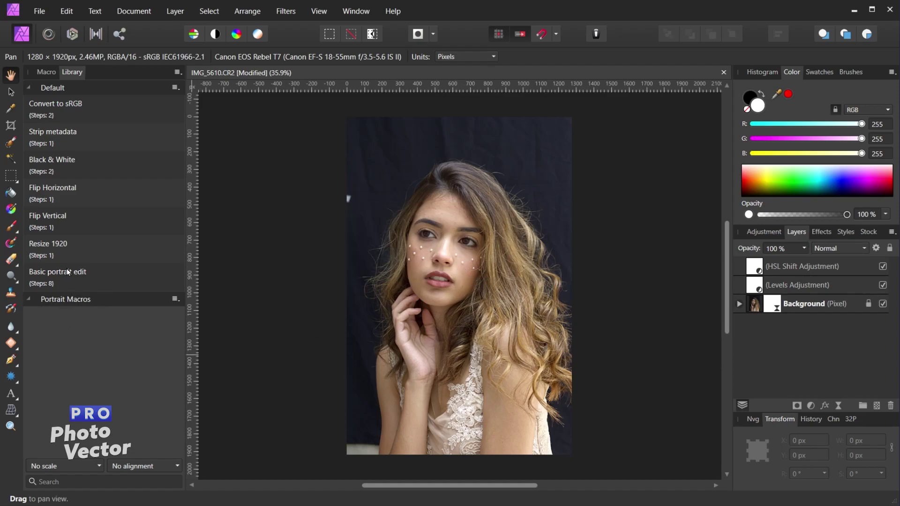
pyautogui.moveTo(69, 282); pyautogui.dragTo(77, 326)
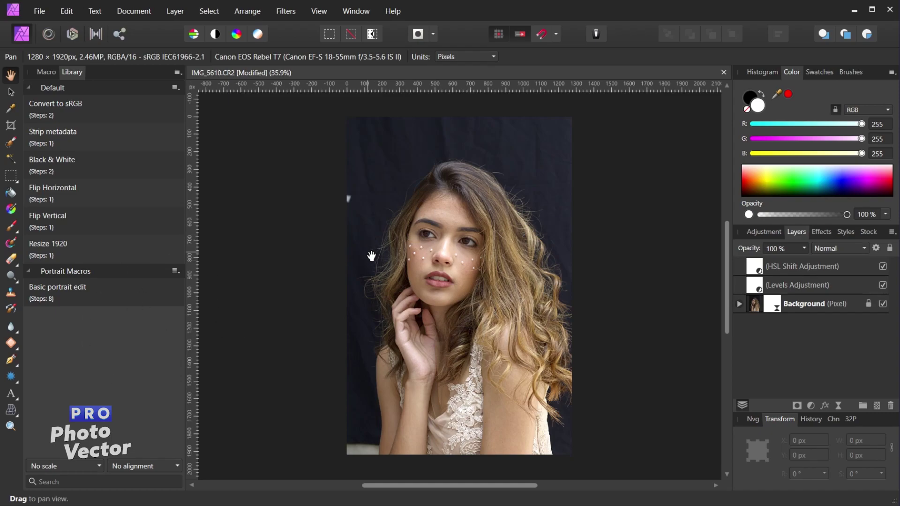
# Open the Instagram raw portrait from the Free RAW folder and develop it with the default settings.
pyautogui.click(38, 12)
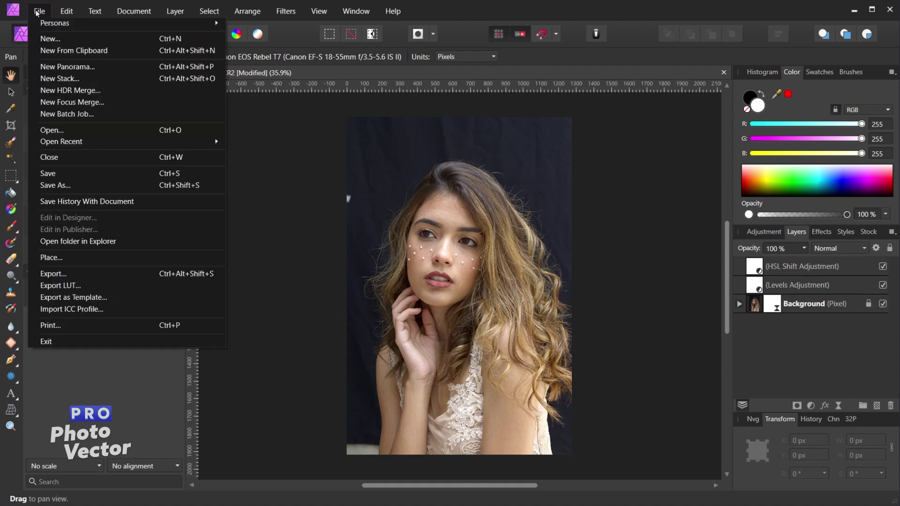
pyautogui.click(69, 133)
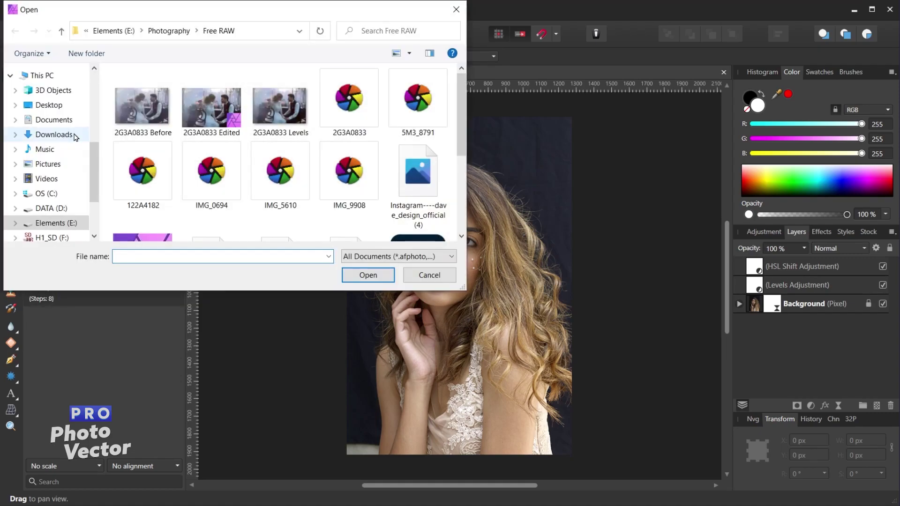
pyautogui.scroll(-2, 457, 132)
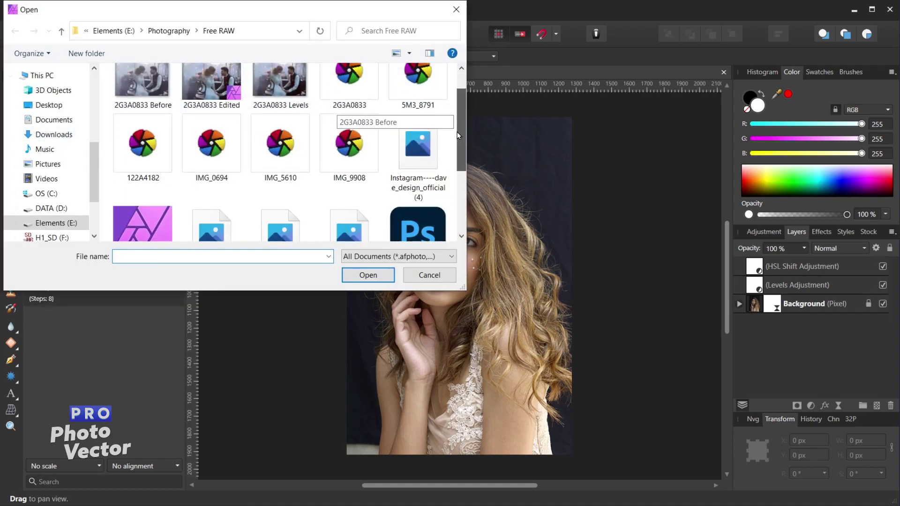
pyautogui.doubleClick(414, 137)
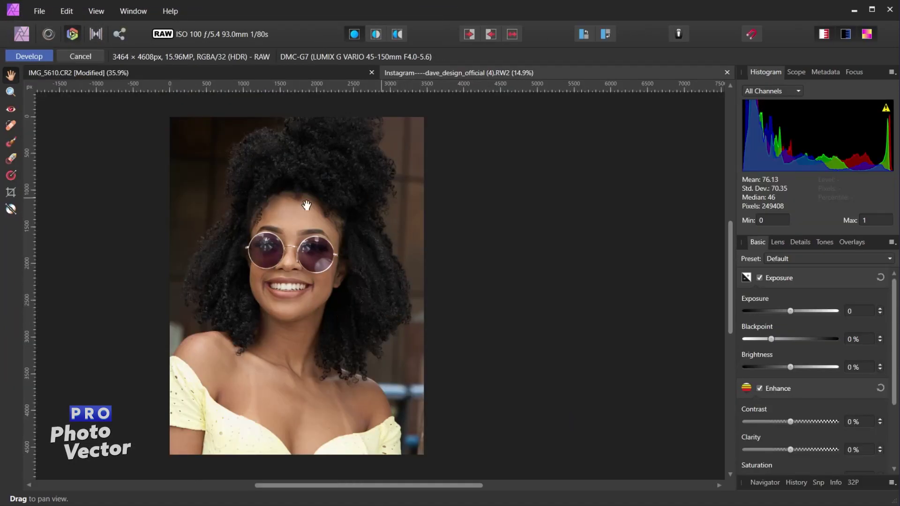
pyautogui.click(29, 56)
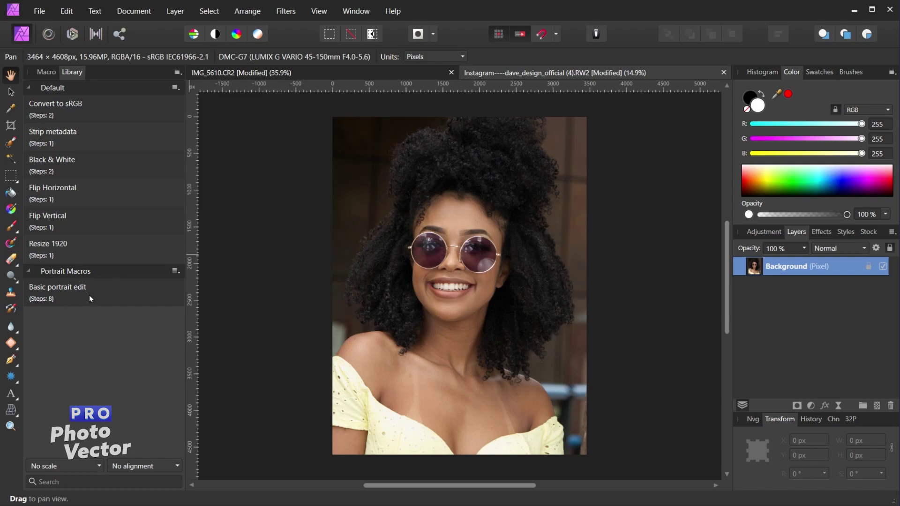
# Apply the Basic portrait edit macro to the developed portrait and compare the result with the IMG_5610 document.
pyautogui.click(58, 289)
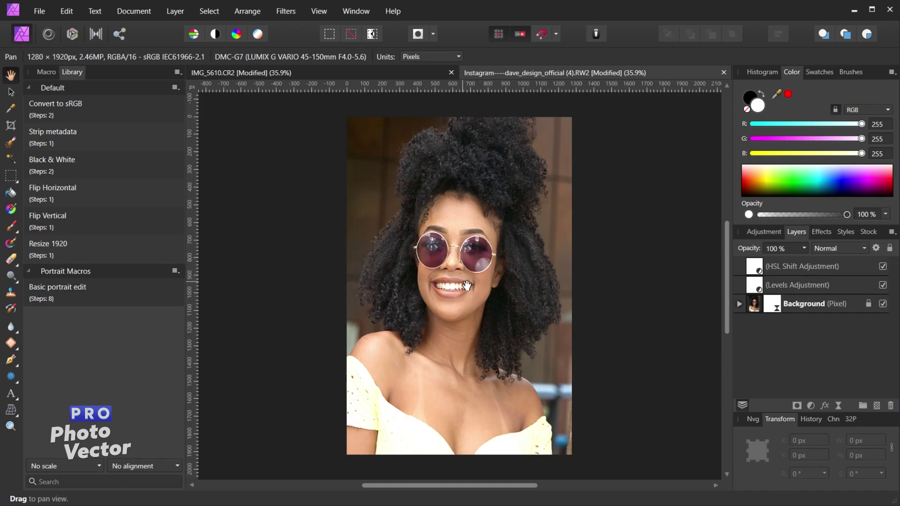
pyautogui.click(392, 74)
pyautogui.click(542, 73)
# Open the Basic portrait edit macro for editing and disable its Document properties step.
pyautogui.rightClick(111, 291)
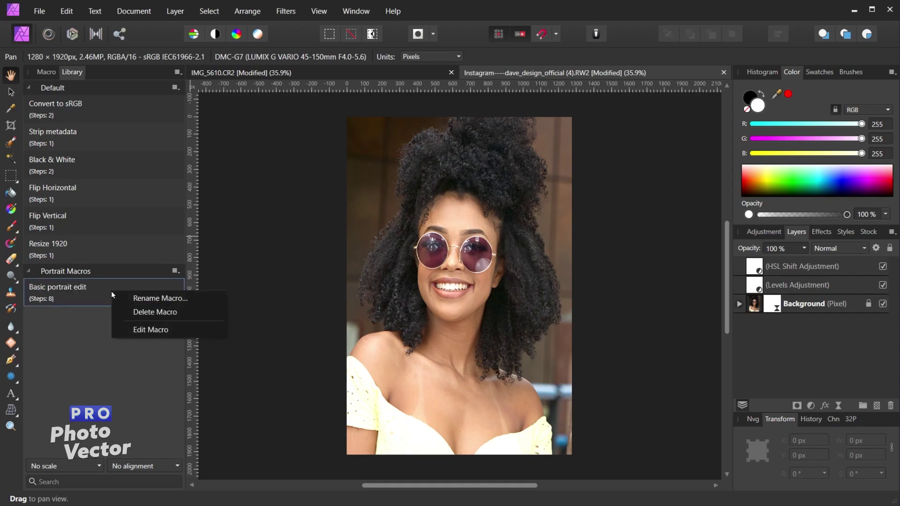
pyautogui.click(169, 331)
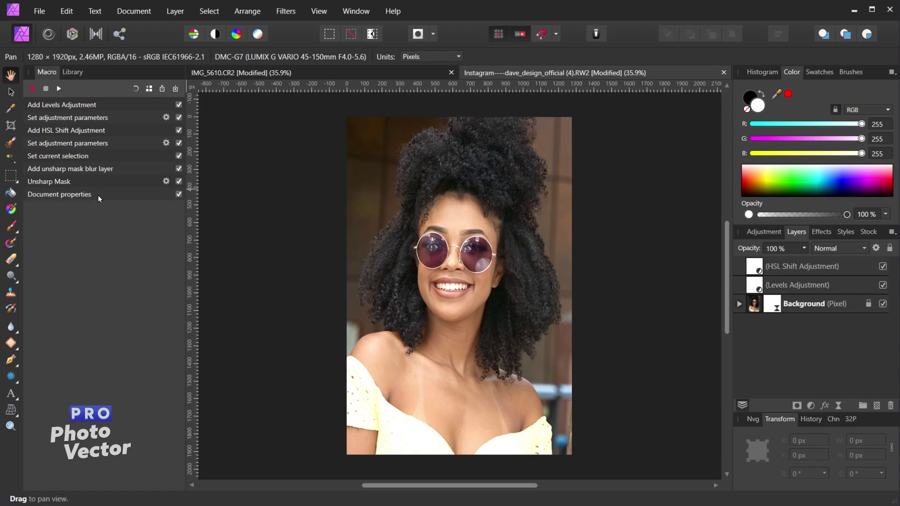
pyautogui.click(178, 194)
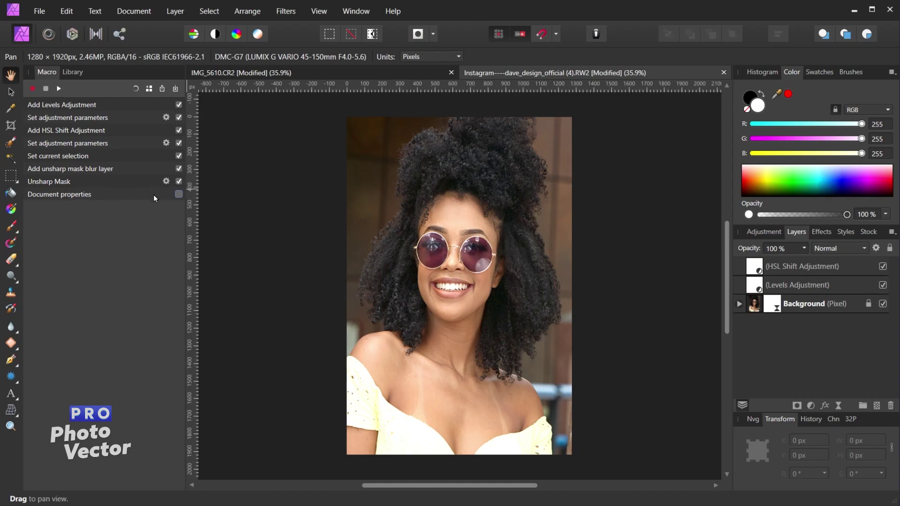
# Raise the White Level slightly in the parameters of the macro's Levels adjustment.
pyautogui.click(166, 118)
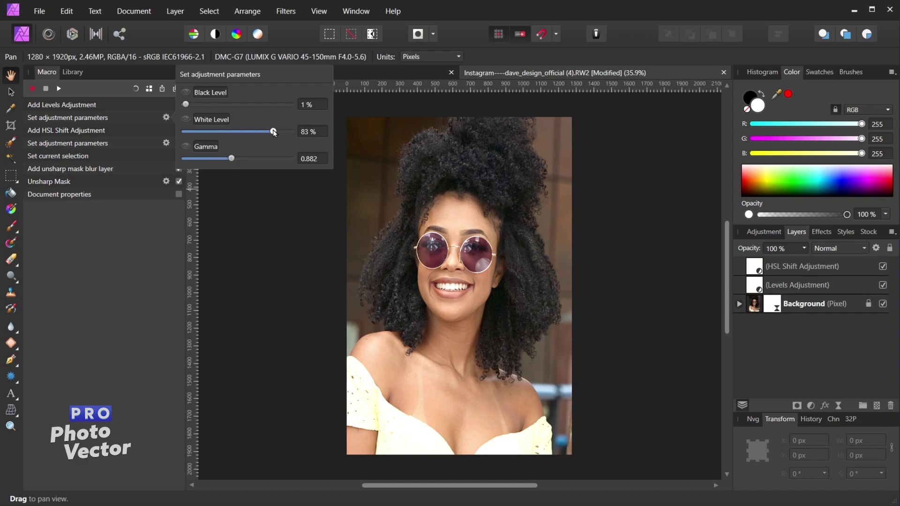
pyautogui.moveTo(273, 133); pyautogui.dragTo(281, 134)
pyautogui.click(166, 117)
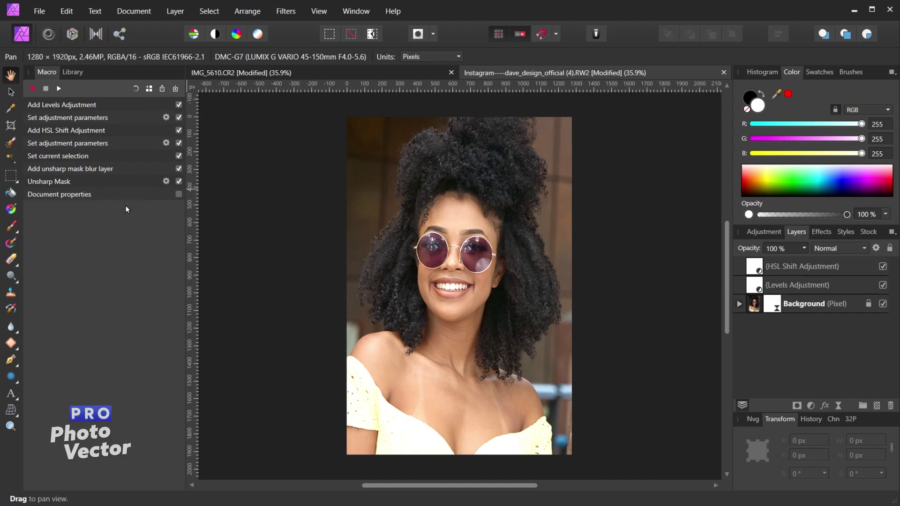
# Save the edited macro to the library as "Basic portrait edits 2" in the Portrait Macros category.
pyautogui.click(149, 89)
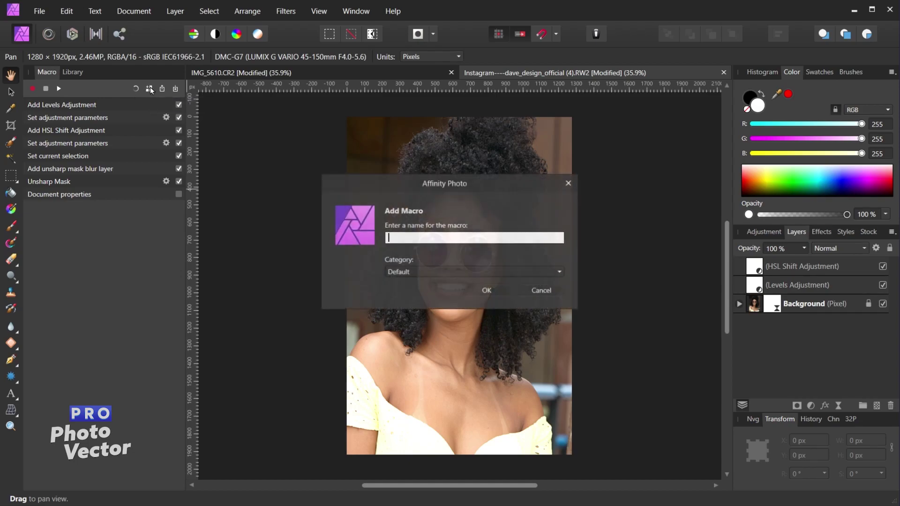
pyautogui.write('Basic portr')
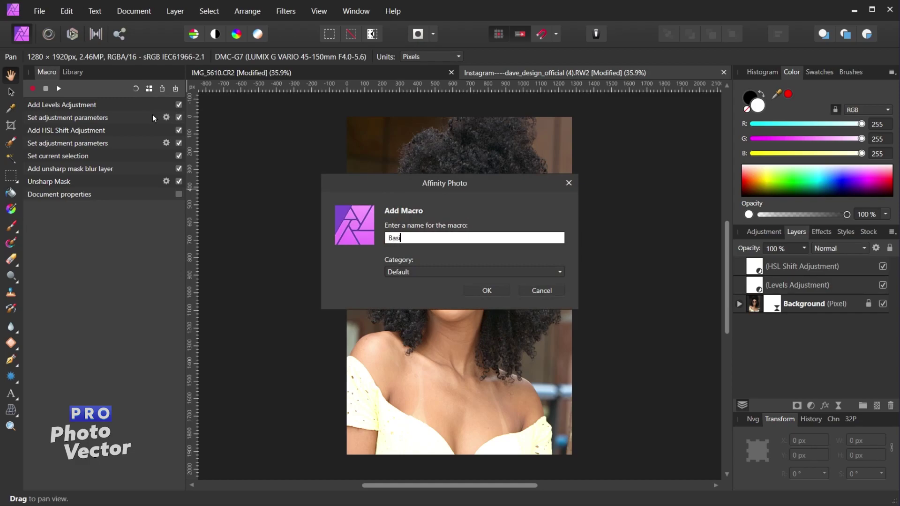
pyautogui.write('ait edits 2')
pyautogui.click(410, 273)
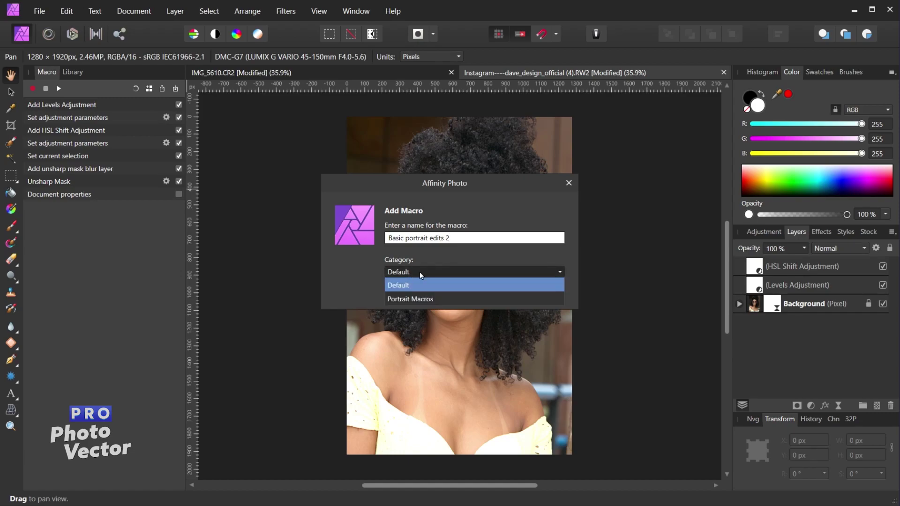
pyautogui.click(410, 300)
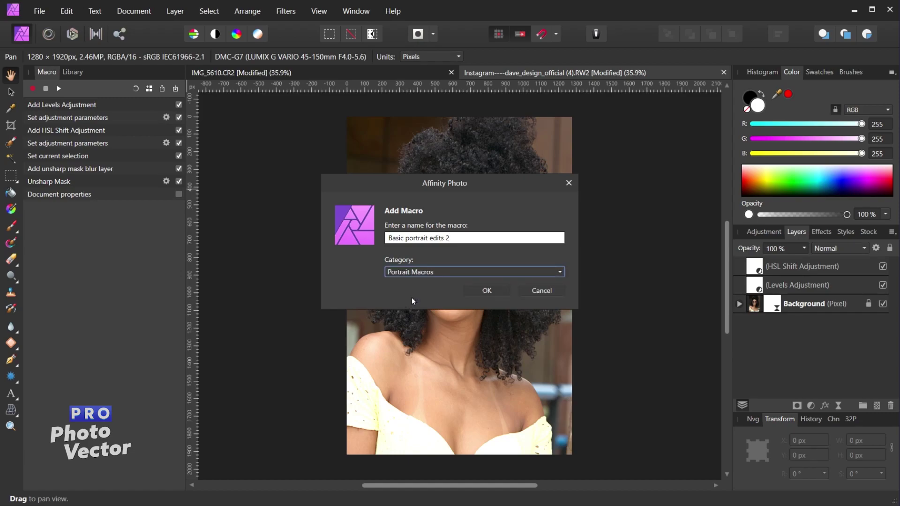
pyautogui.click(489, 293)
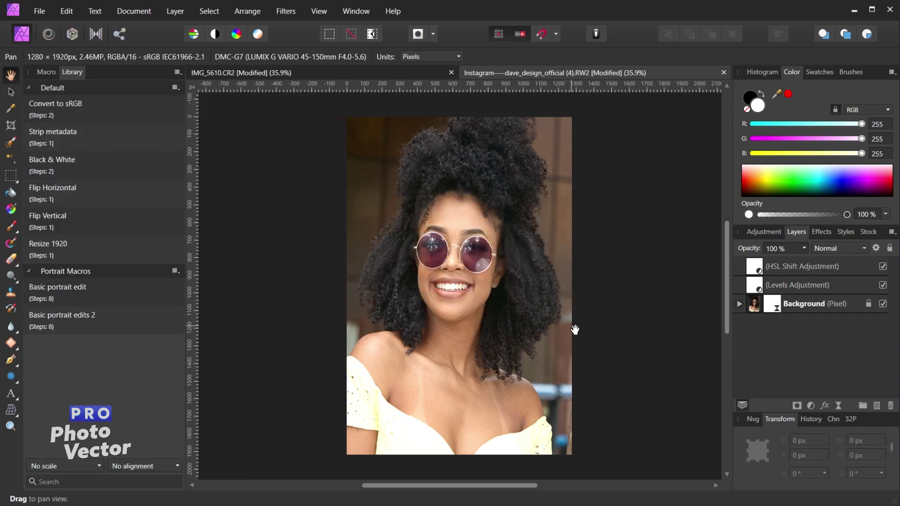
# Undo the Basic portrait edit macro on the portrait and apply the Basic portrait edits 2 macro instead.
pyautogui.hotkey('ctrl', 'z')
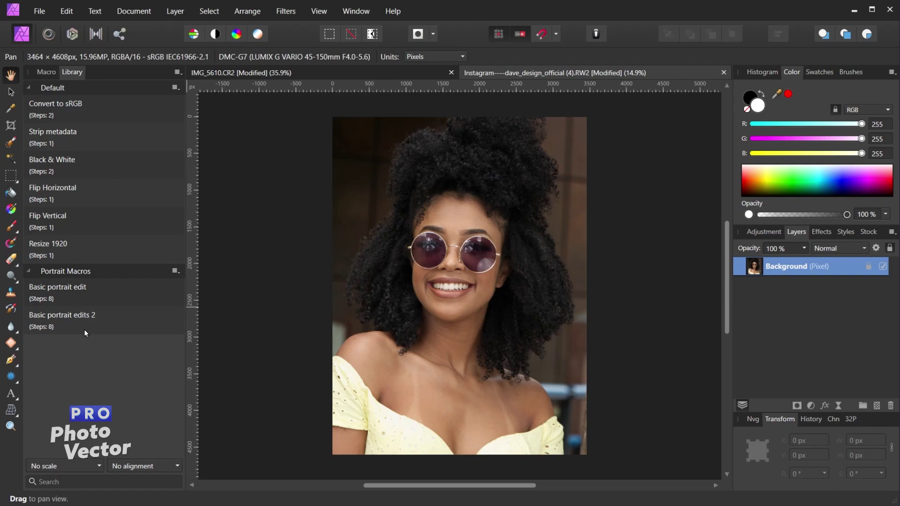
pyautogui.click(94, 319)
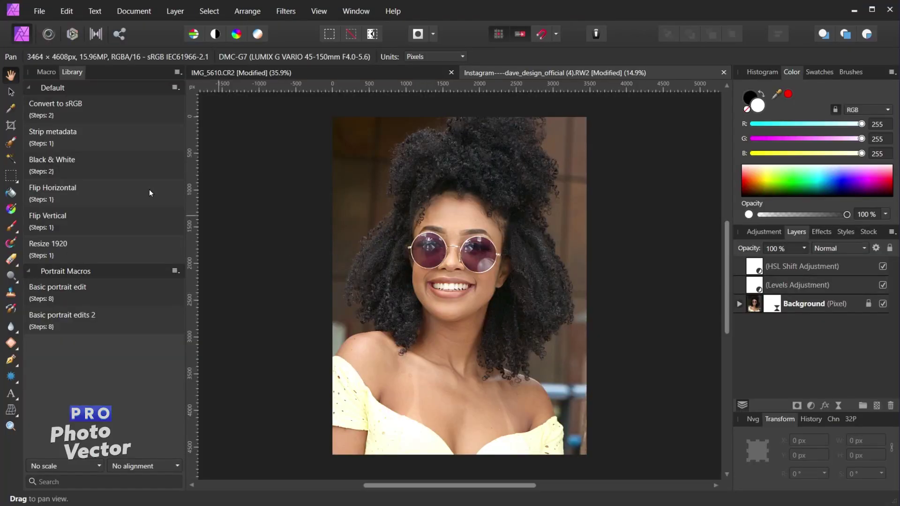
# Clear the current macro steps and open Basic portrait edits 2 from the library for editing.
pyautogui.click(46, 73)
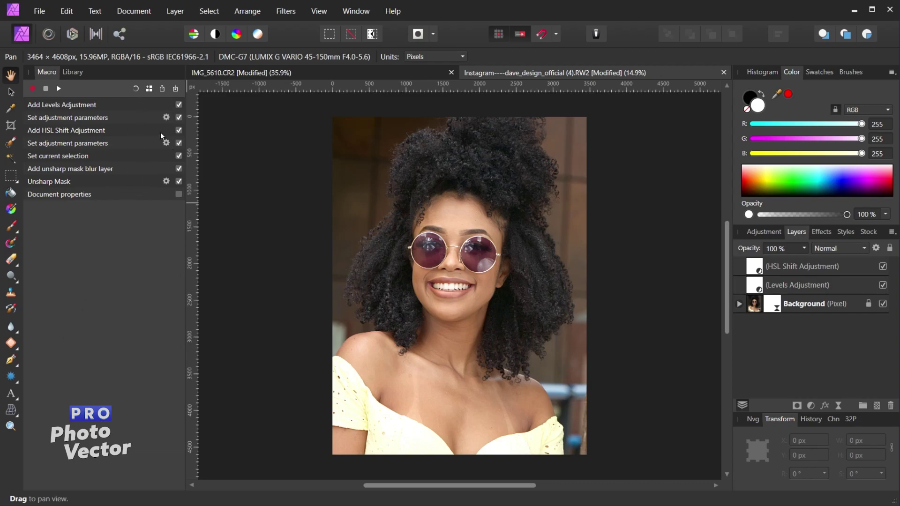
pyautogui.click(136, 89)
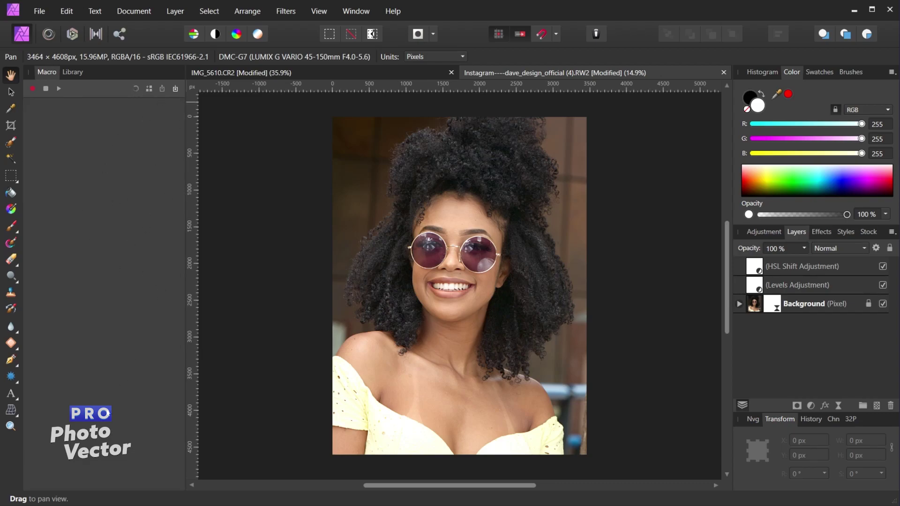
pyautogui.click(73, 72)
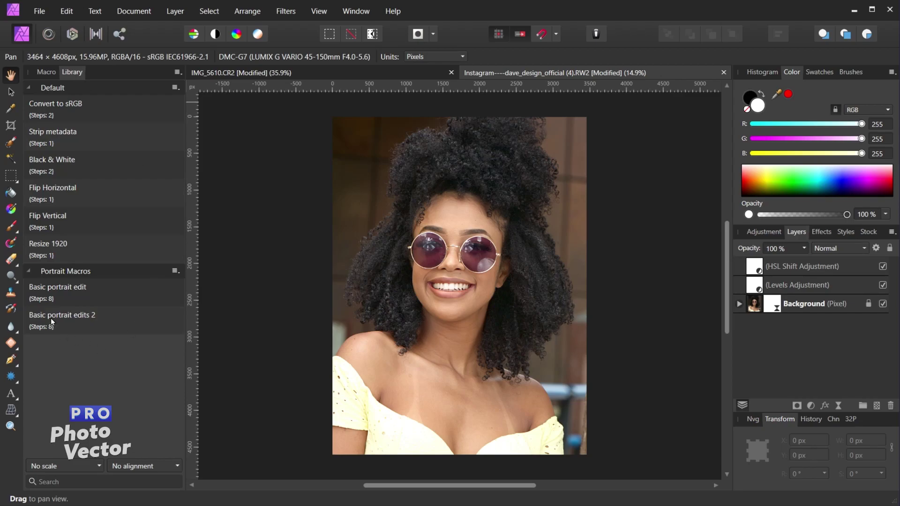
pyautogui.rightClick(97, 319)
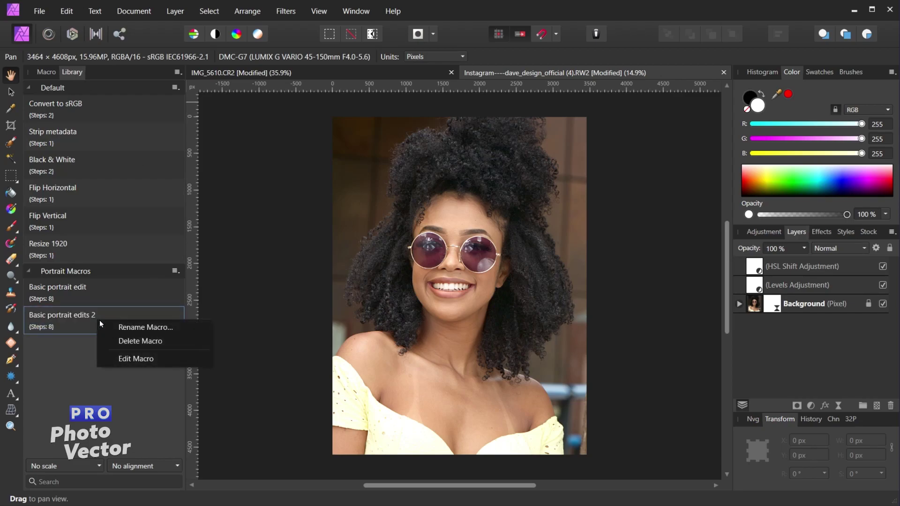
pyautogui.click(144, 359)
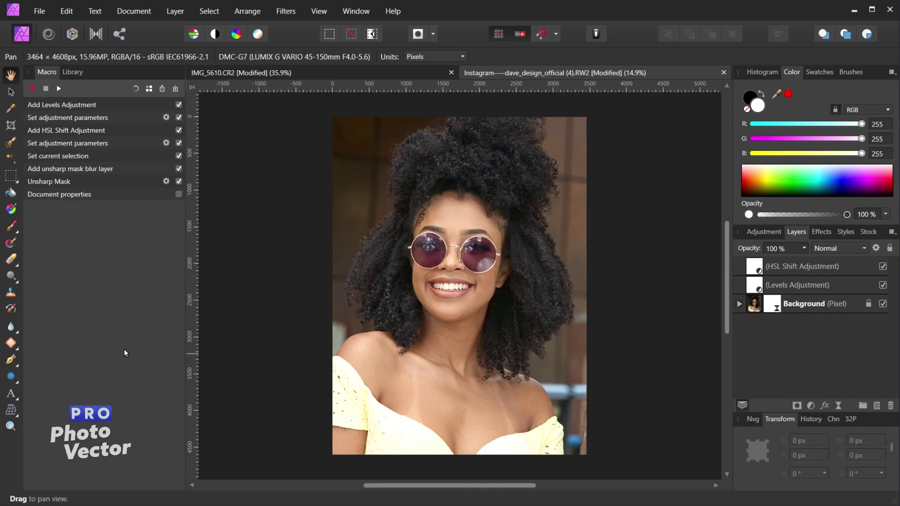
# Undo the applied edits, disable the macro's Levels adjustment and its parameters, and test the macro on the portrait, undoing the result.
pyautogui.hotkey('ctrl', 'z')
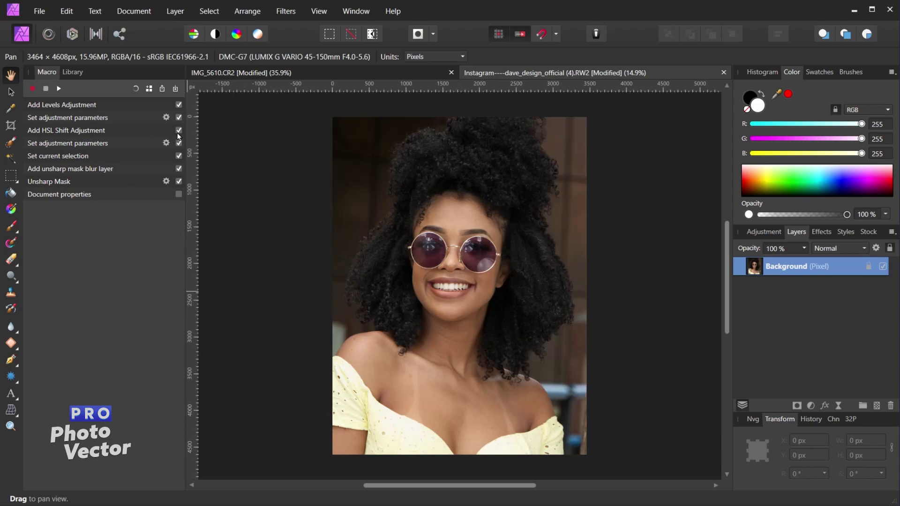
pyautogui.click(179, 117)
pyautogui.click(58, 89)
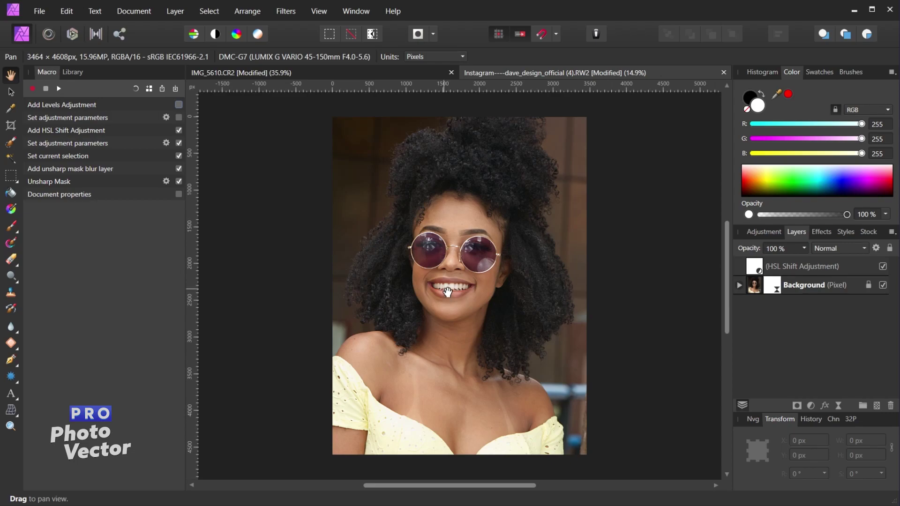
pyautogui.hotkey('ctrl', 'z')
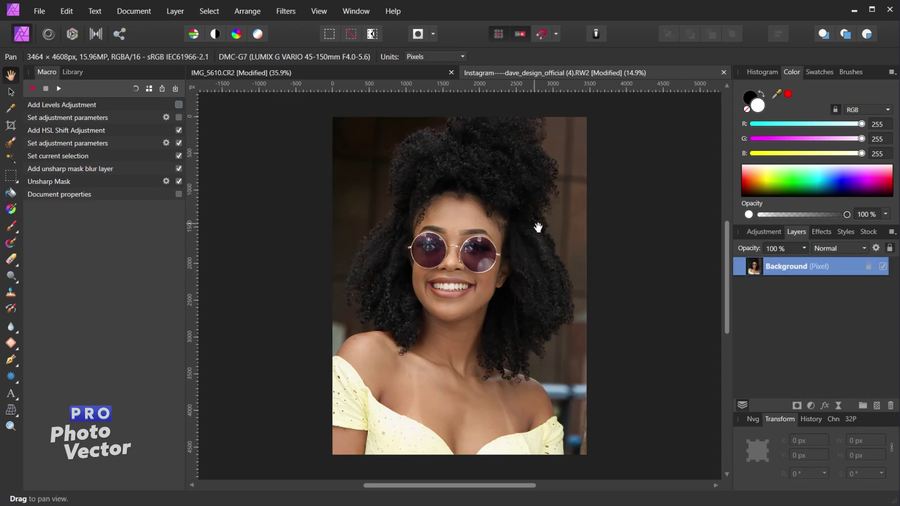
# Export the modified macro as an .afmacro file named "Basic portrait edits 3" in the Free RAW folder.
pyautogui.click(164, 91)
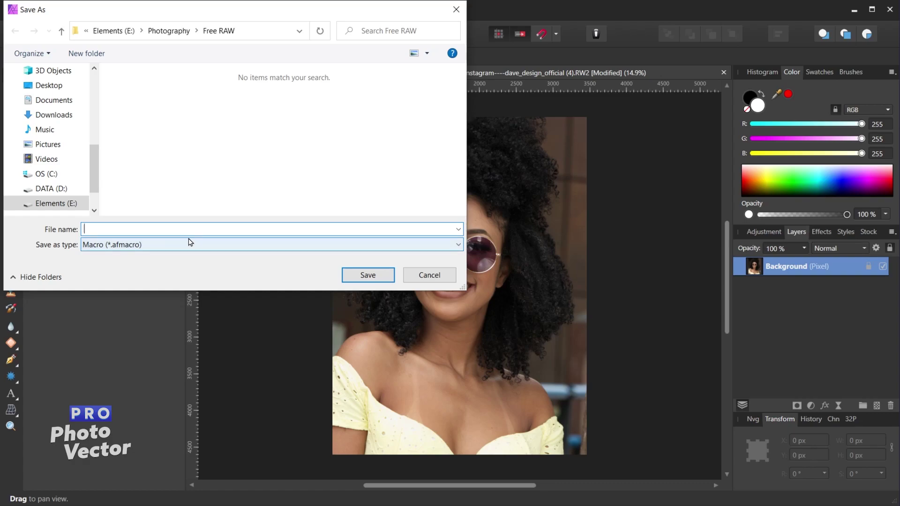
pyautogui.write('Basic portrait edits 3')
pyautogui.click(373, 279)
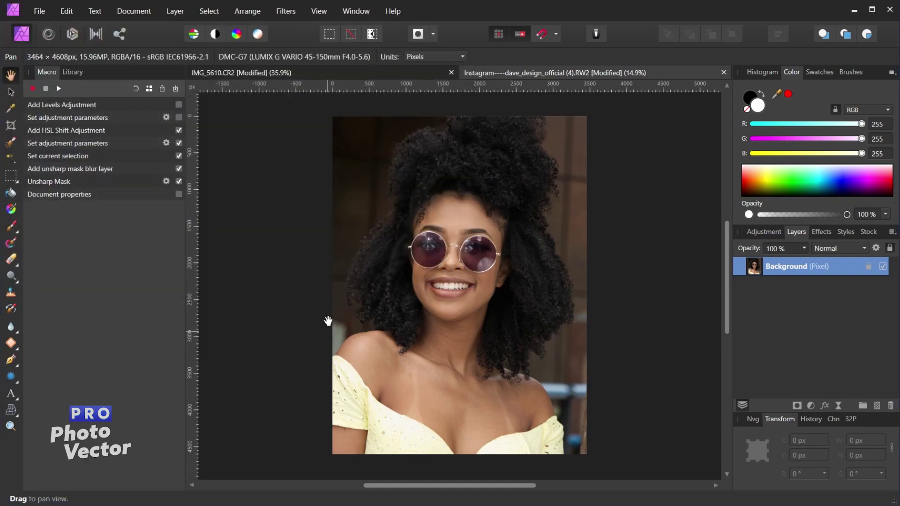
# Clear the current macro steps and import the Basic portrait edits 3.afmacro file.
pyautogui.click(135, 89)
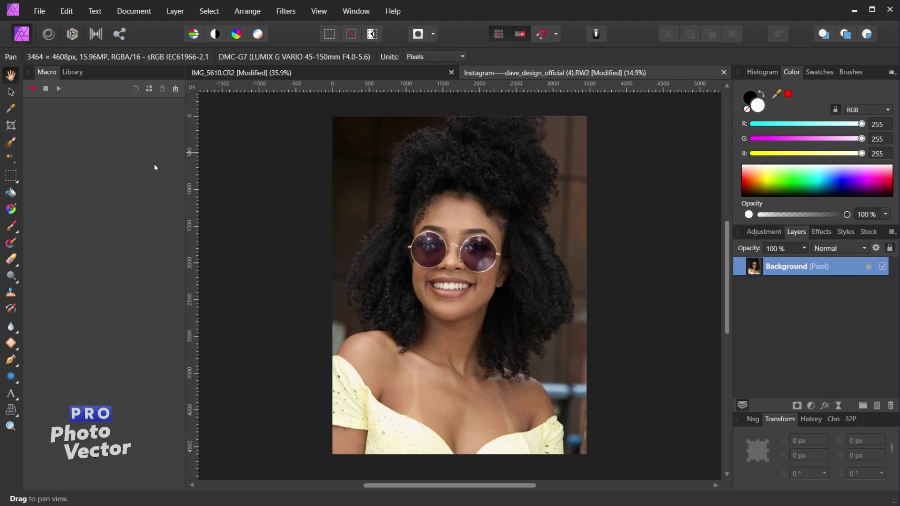
pyautogui.click(175, 88)
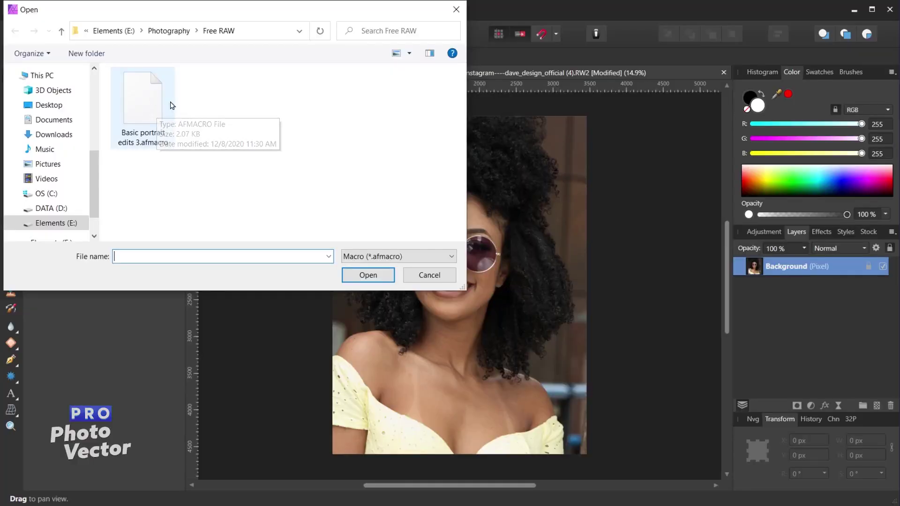
pyautogui.doubleClick(140, 113)
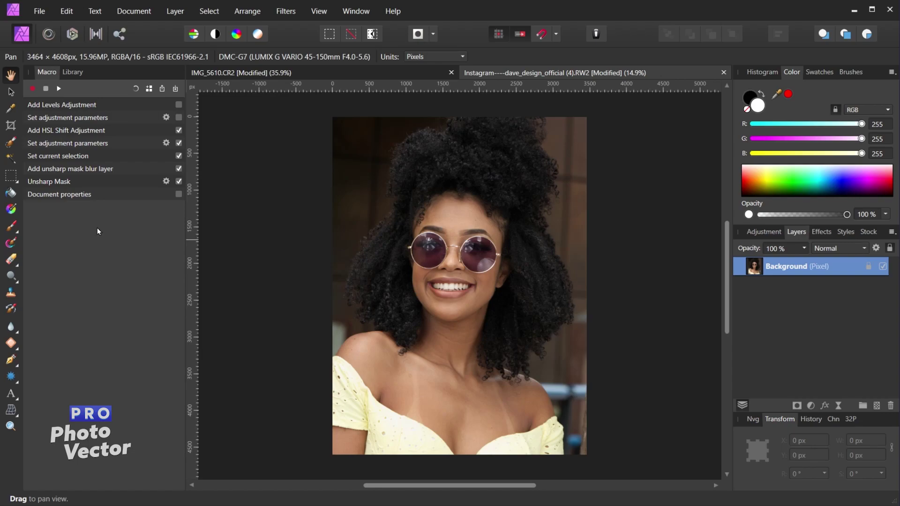
# Record an additional White Balance adjustment set to 22% at the end of the imported macro.
pyautogui.click(31, 90)
pyautogui.click(769, 234)
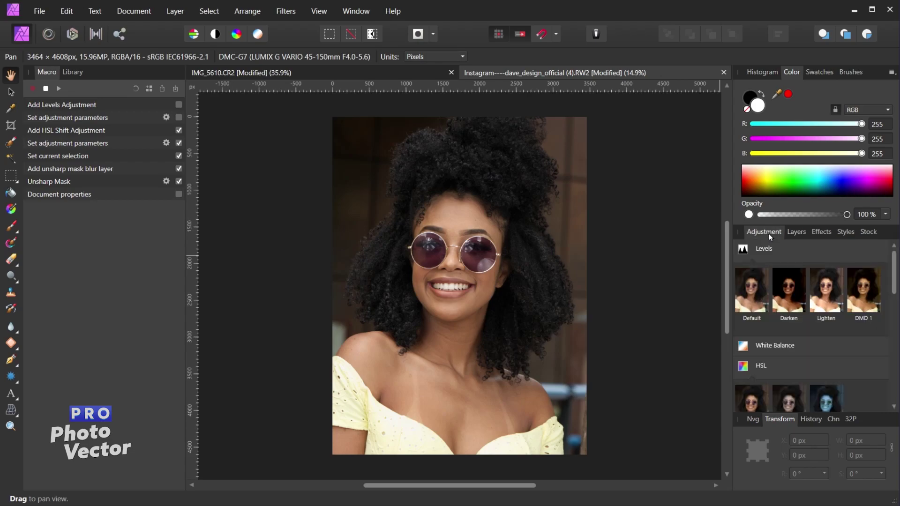
pyautogui.click(784, 345)
pyautogui.moveTo(654, 293); pyautogui.dragTo(688, 294)
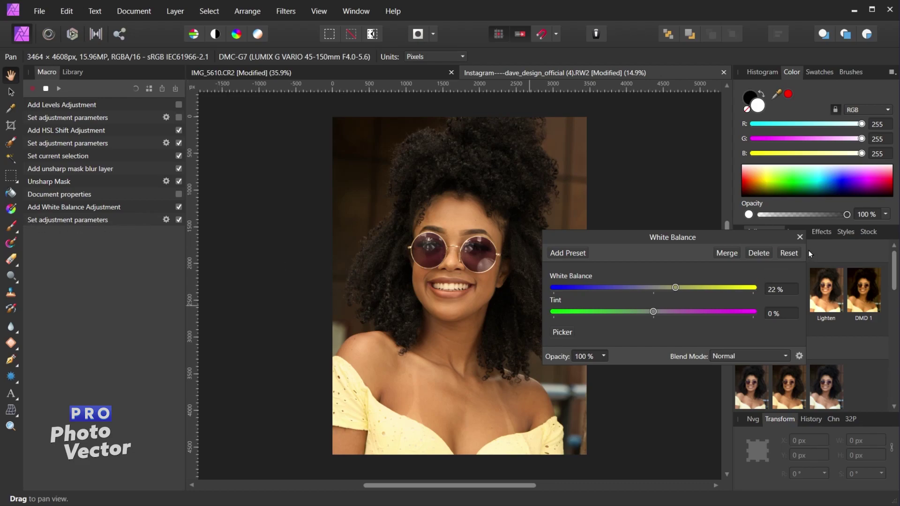
pyautogui.click(800, 238)
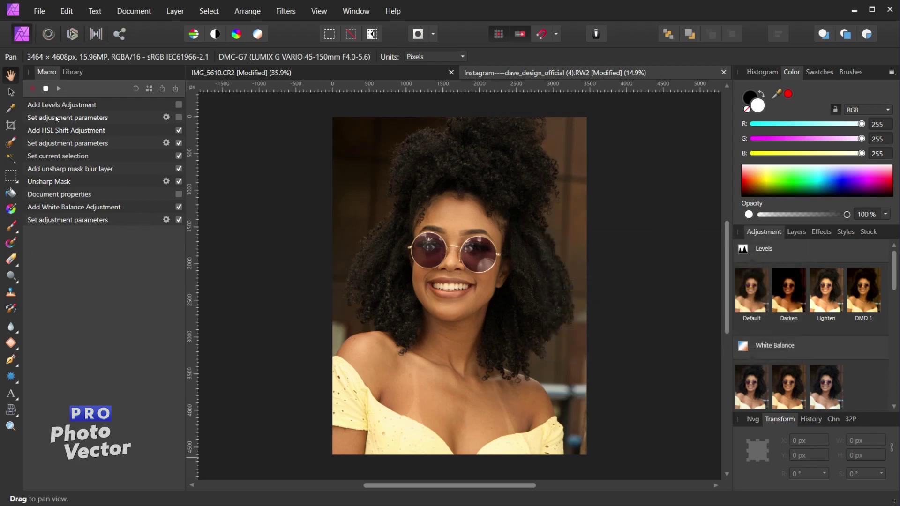
pyautogui.click(46, 88)
# Open the Add Macro dialog, dismiss it without saving, and clear the recorded macro steps.
pyautogui.click(148, 90)
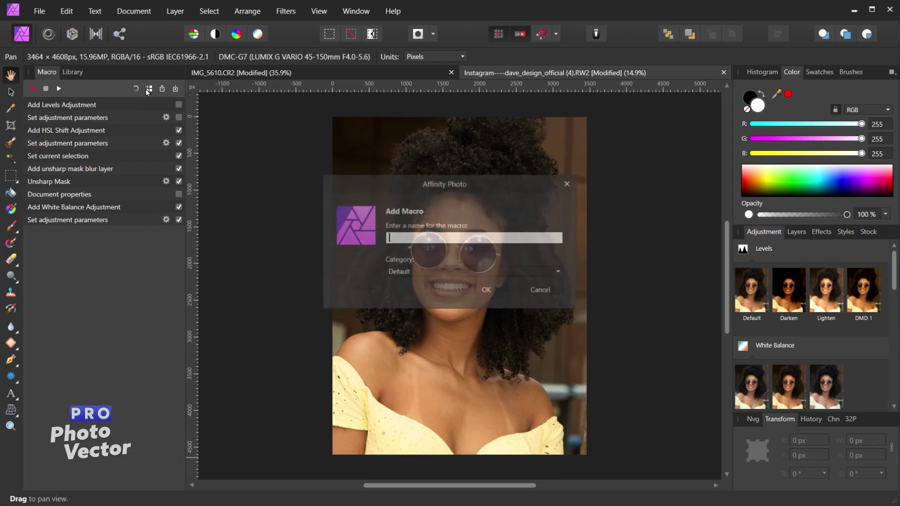
pyautogui.click(569, 183)
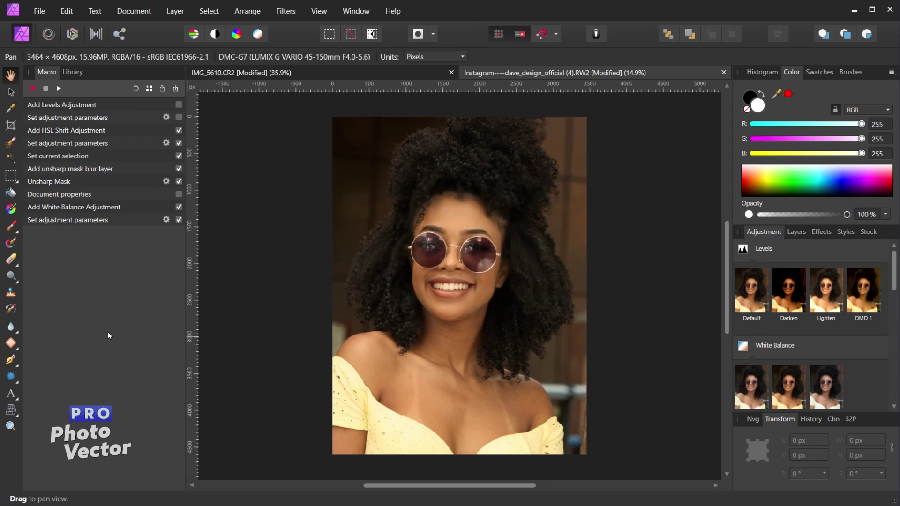
pyautogui.click(133, 90)
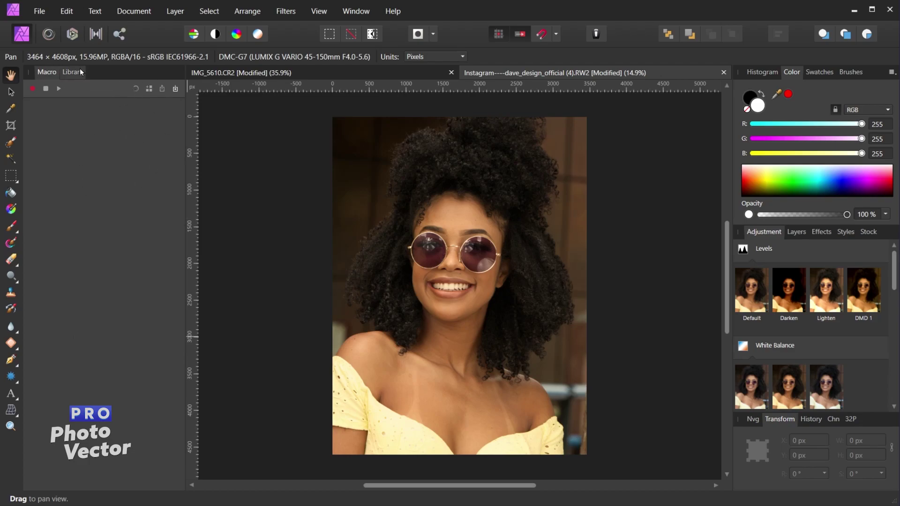
# Hide the Macro and Library studio panels from the workspace.
pyautogui.click(321, 12)
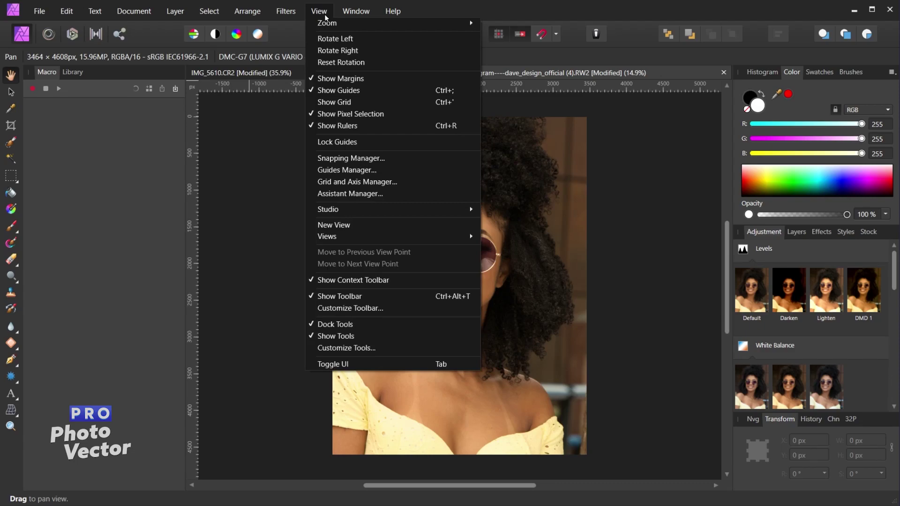
pyautogui.moveTo(368, 217)
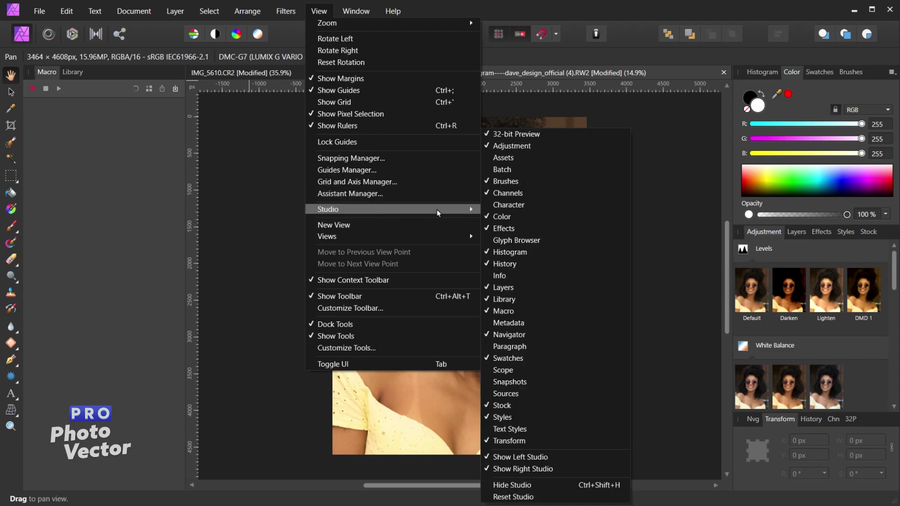
pyautogui.click(502, 311)
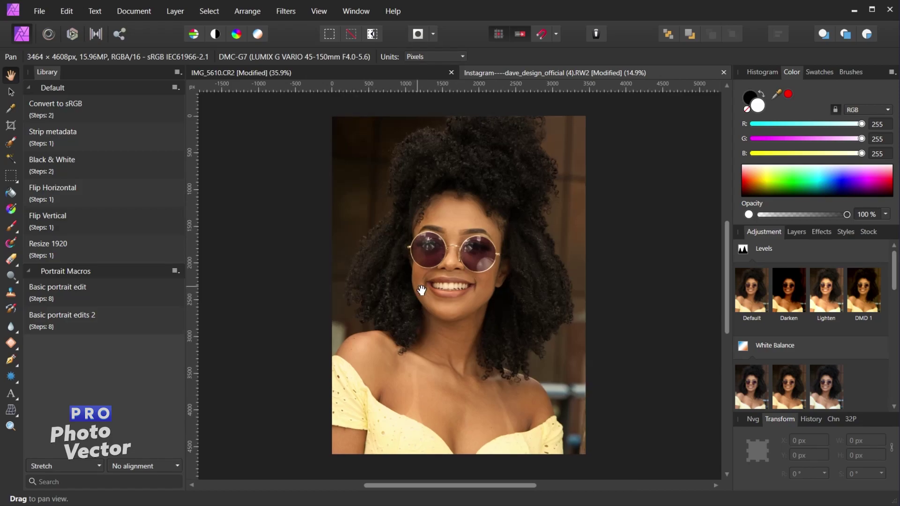
pyautogui.click(326, 14)
pyautogui.moveTo(361, 212)
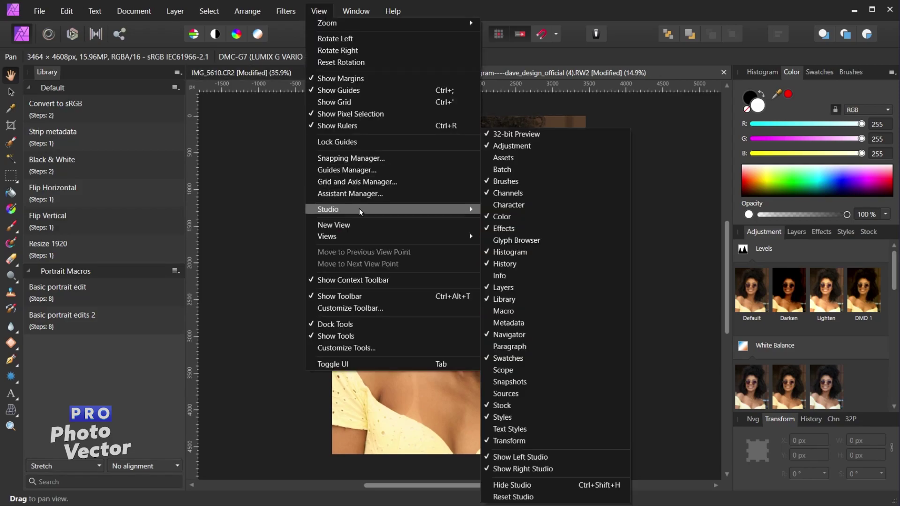
pyautogui.click(503, 299)
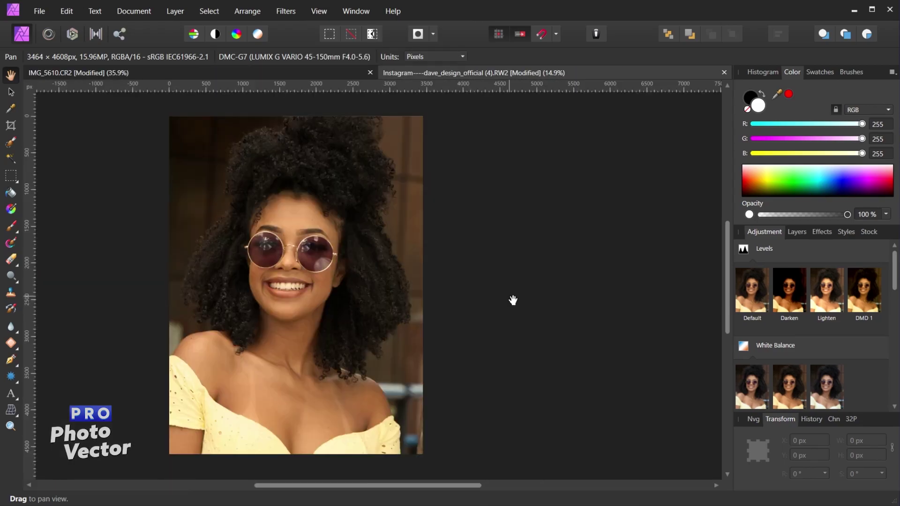